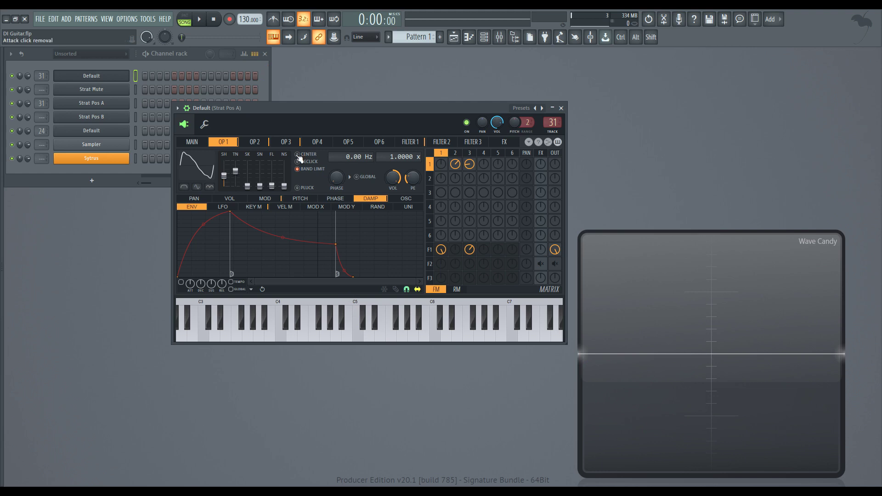
- View the Guitar presets in the Instruments pack and open the Strat Pos A channel's sampler
click(194, 53)
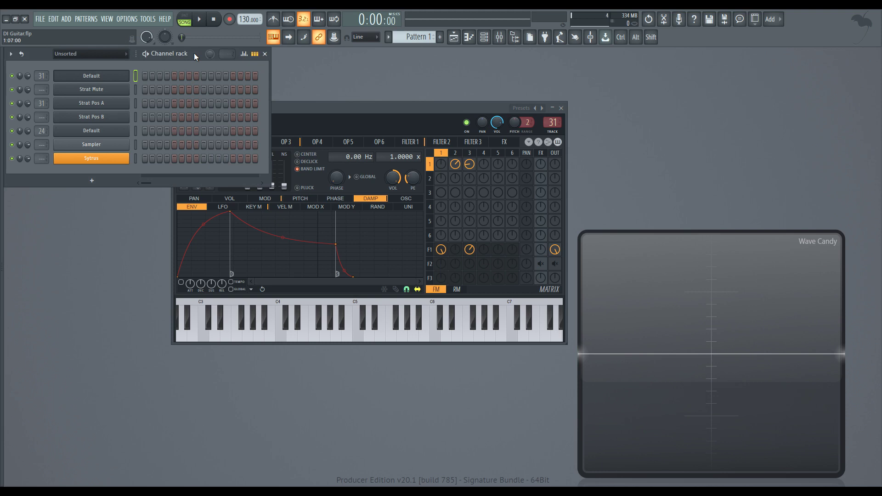
click(2, 267)
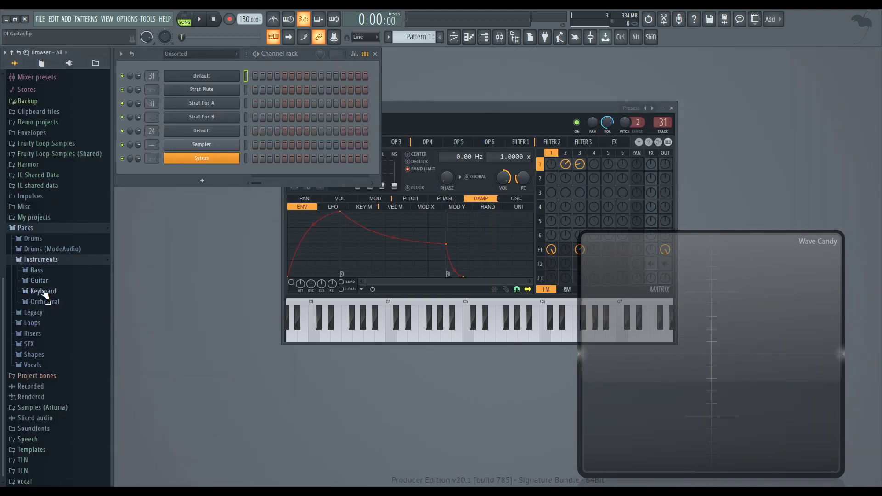
click(60, 284)
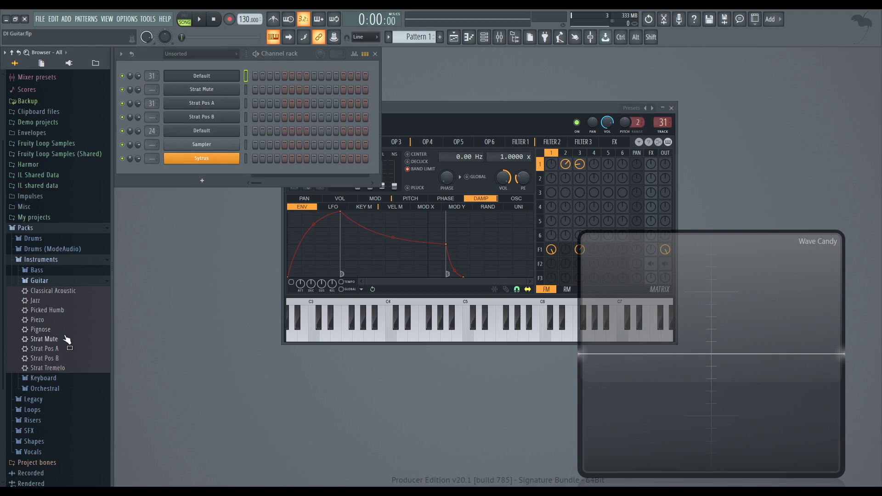
key(alt+F8)
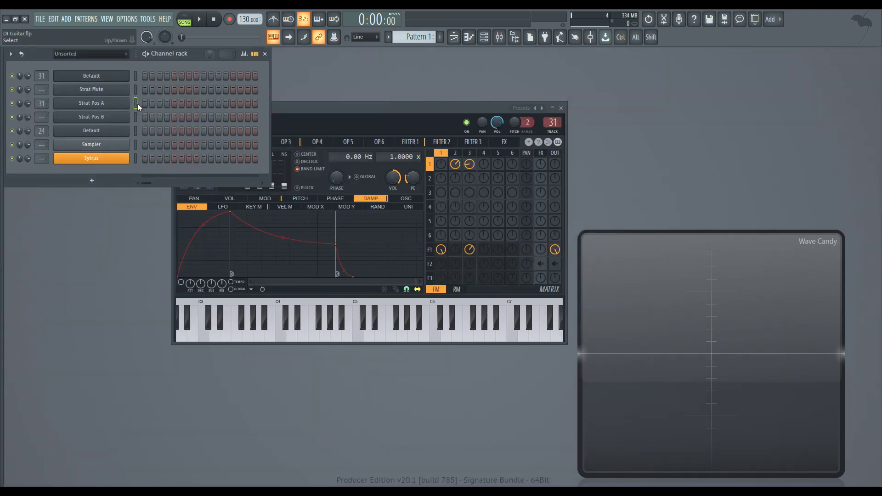
click(115, 105)
drag(115, 107, 213, 115)
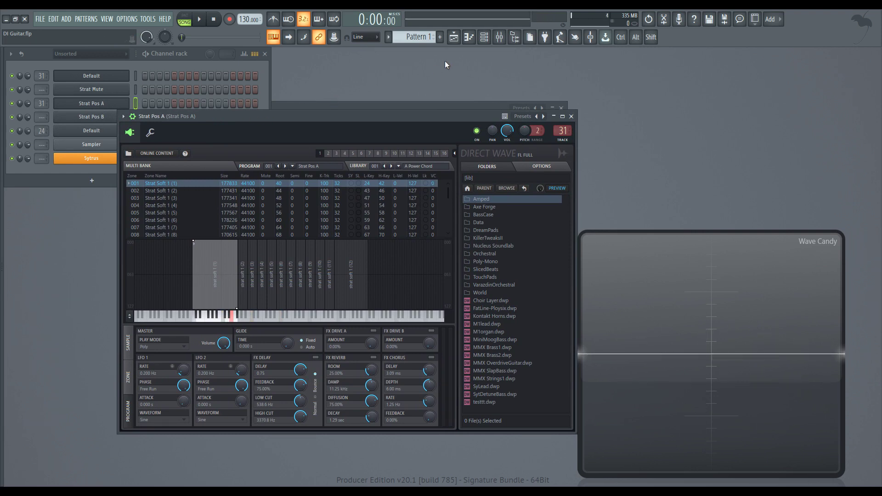
- Open Wave Candy on the Master mixer track and view the note options for the oscilloscope's Update rate
click(500, 37)
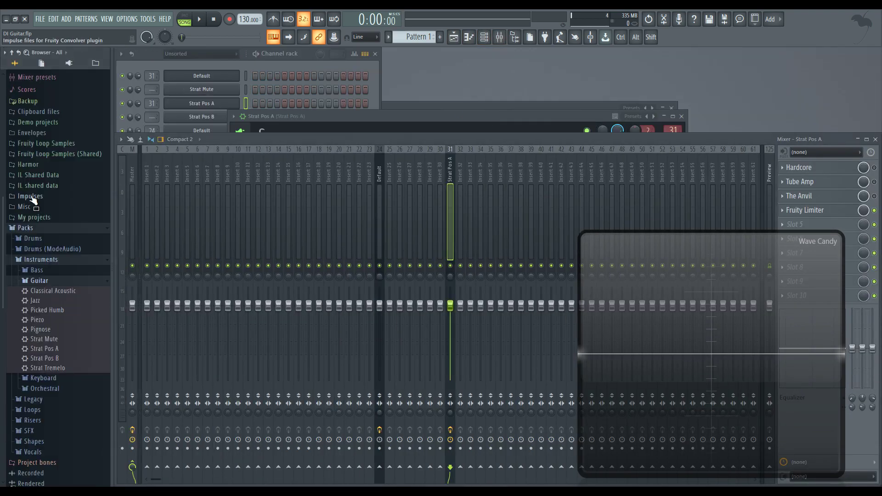
click(24, 182)
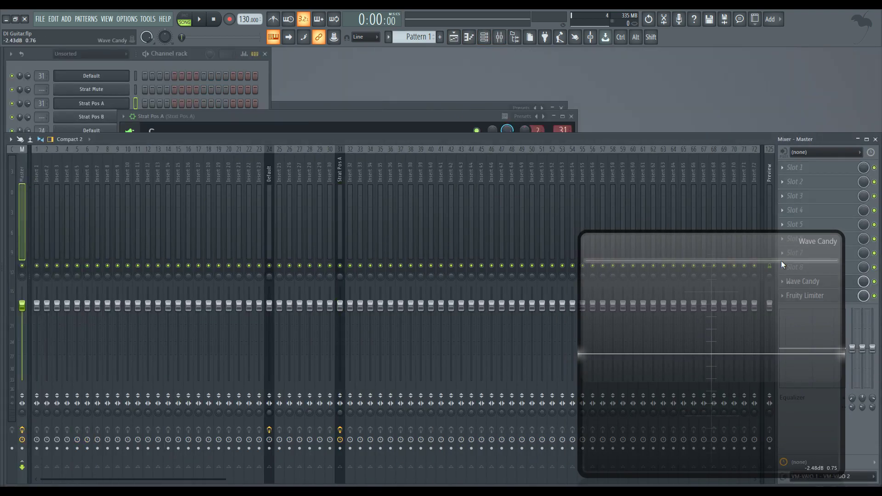
click(858, 285)
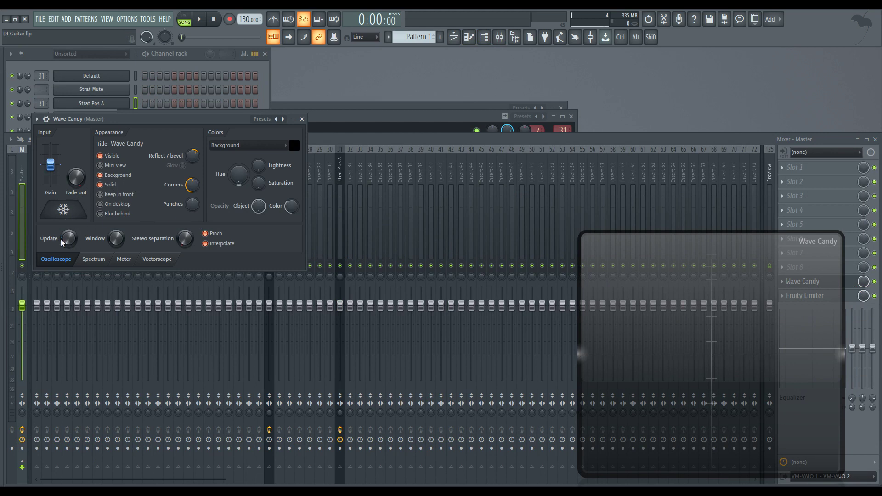
click(72, 242)
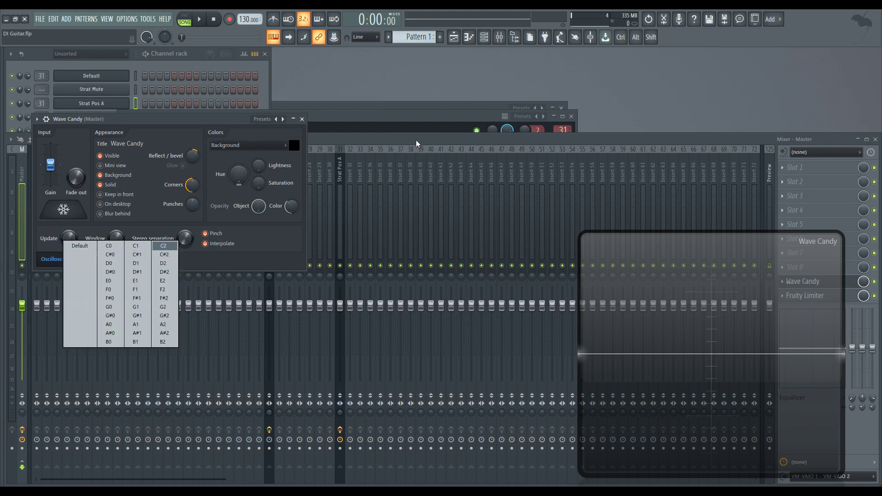
click(546, 235)
key(z)
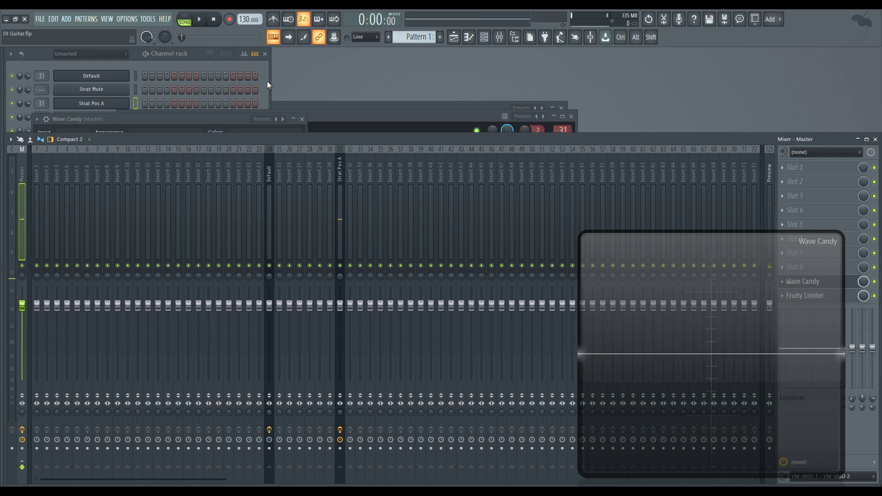
- Audition the Strat Pos B and Strat Mute channels while watching the waveform on the oscilloscope
click(209, 60)
click(136, 118)
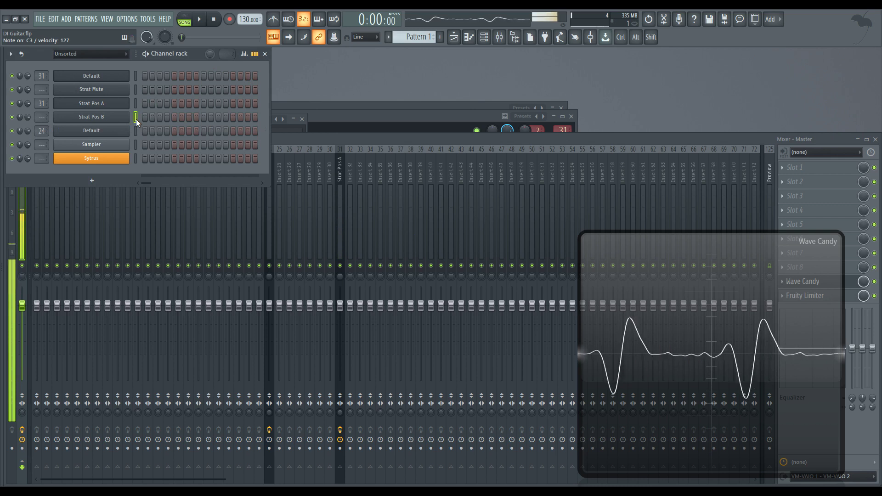
click(139, 89)
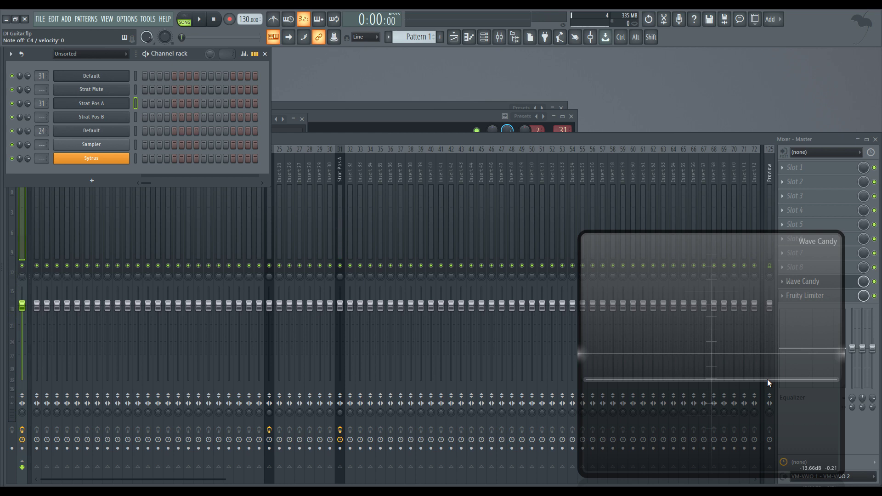
- Open the Hardcore effect on the Strat Pos A mixer track and audition the guitar through it
click(556, 136)
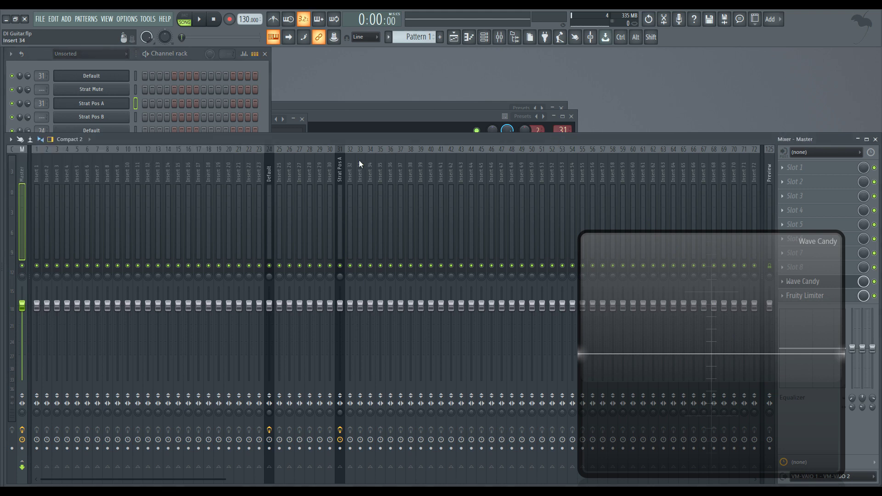
click(341, 169)
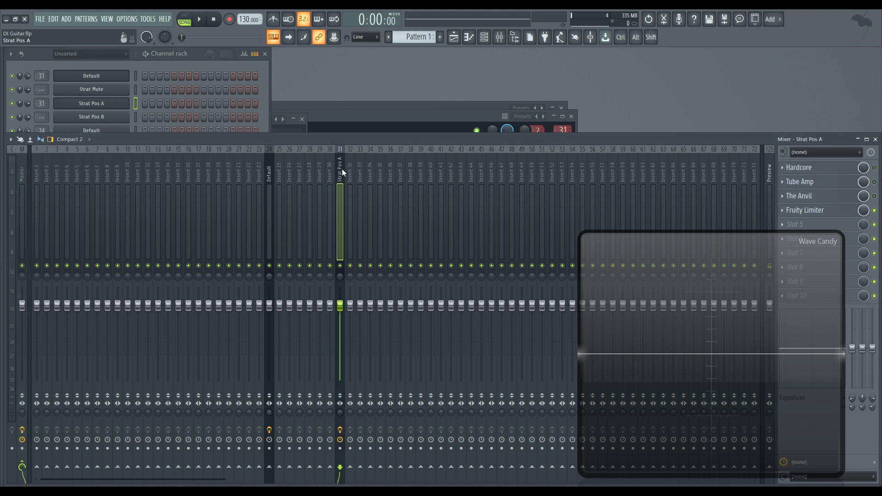
click(799, 167)
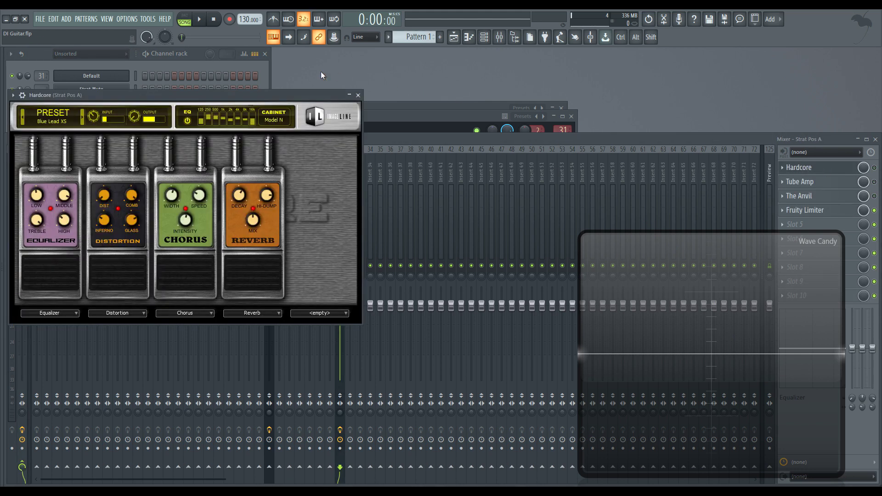
drag(289, 99, 473, 100)
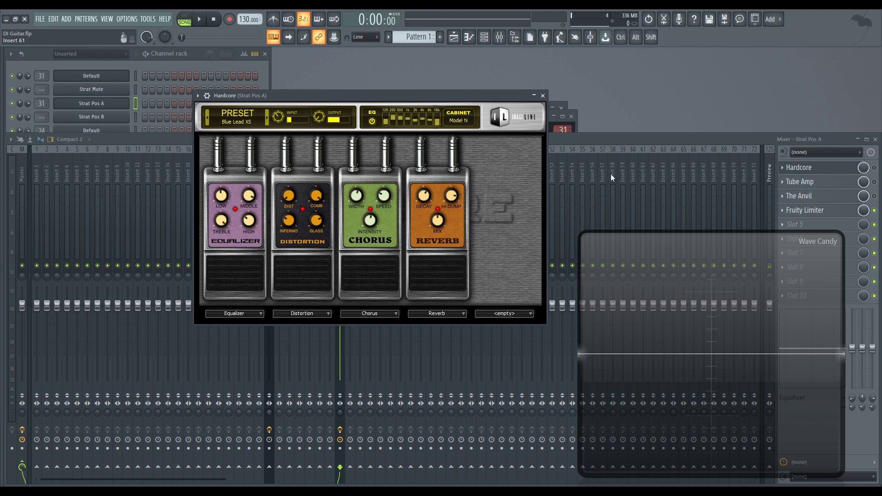
click(468, 122)
click(465, 95)
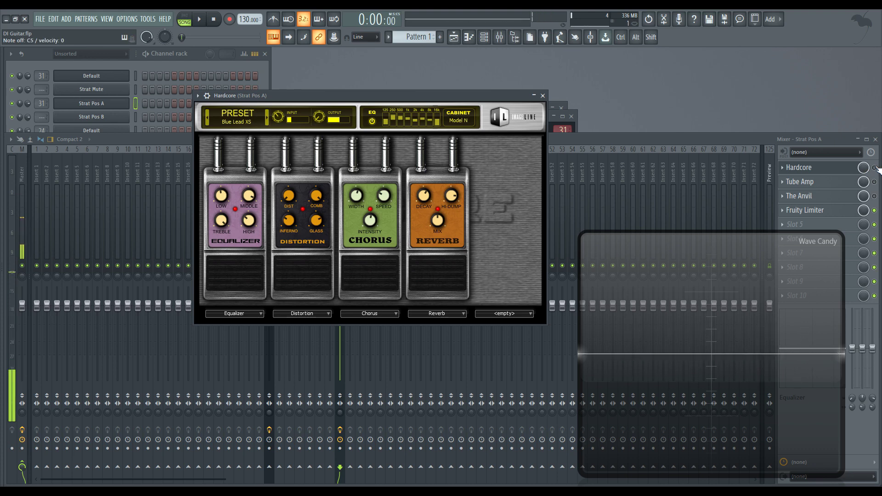
click(878, 169)
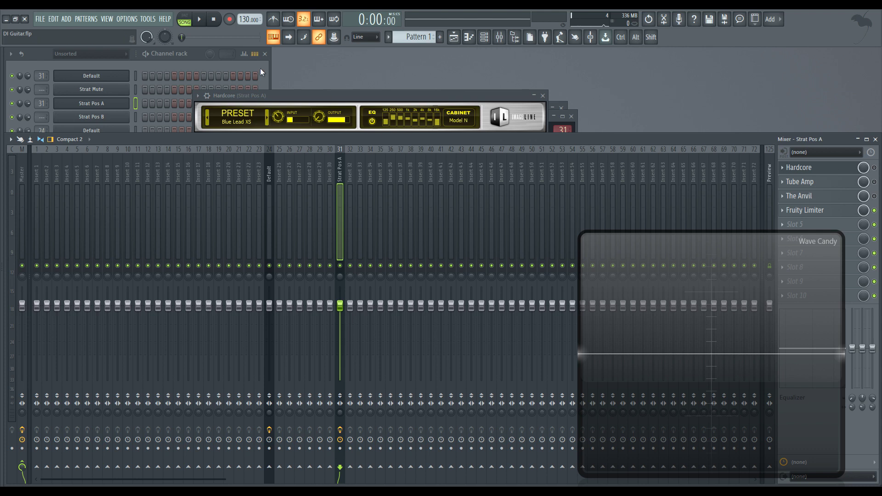
- Open the first Default channel's Sytrus patch and play test notes to hear its clean sound
click(194, 54)
click(122, 77)
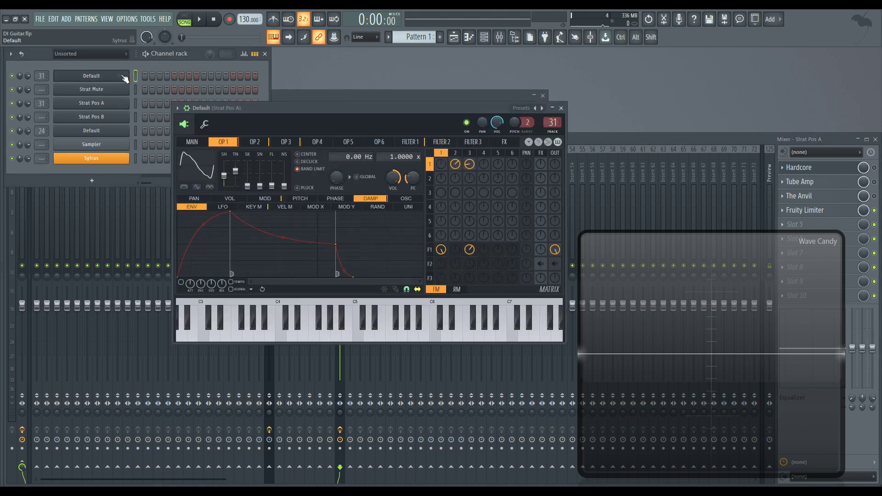
drag(342, 109, 327, 89)
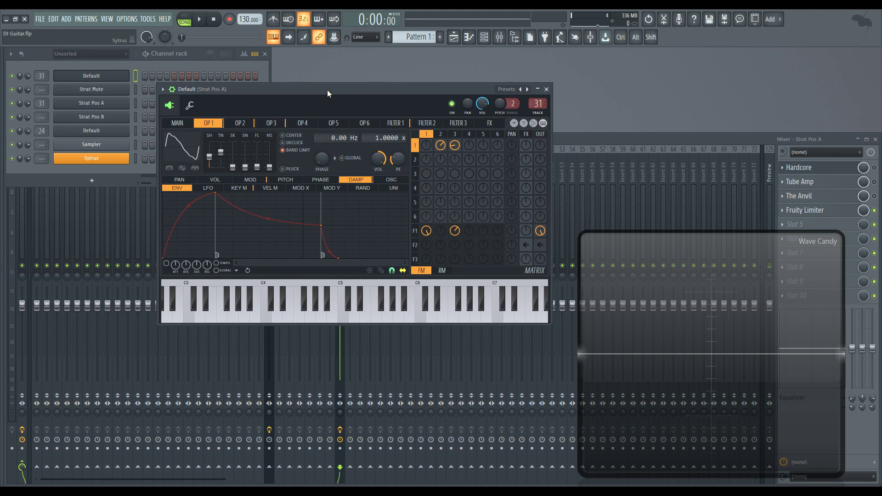
key(z)
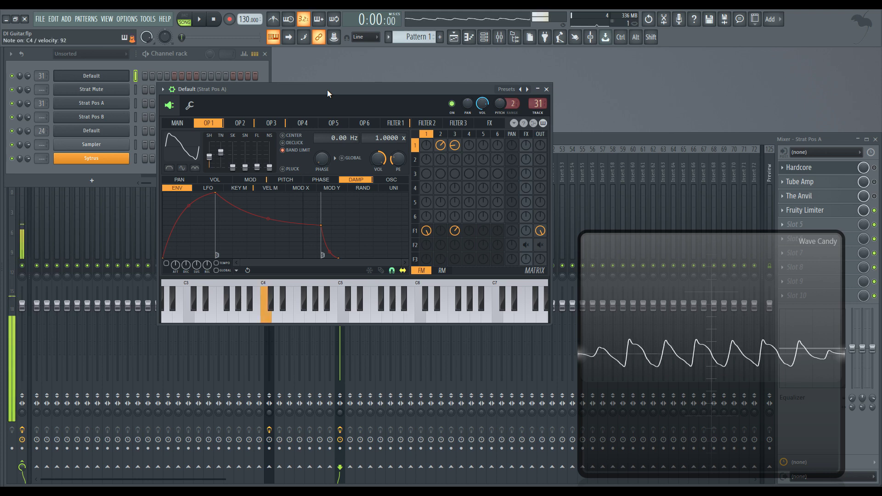
key(q)
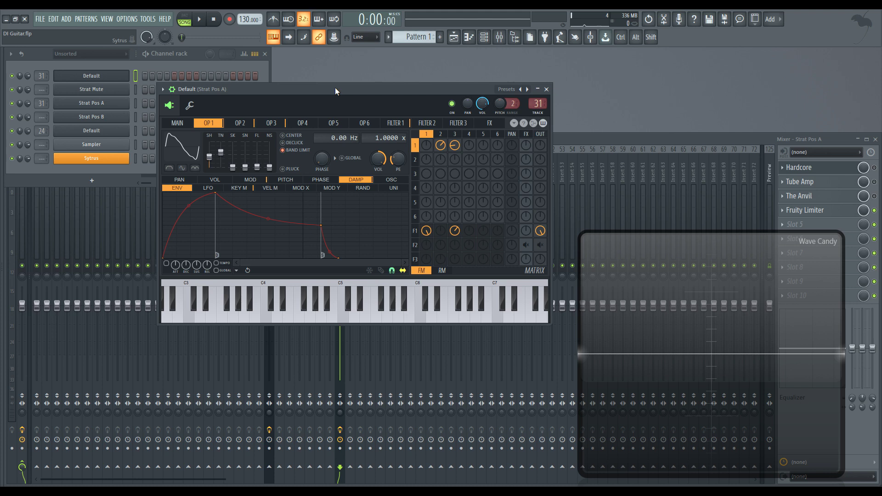
key(z)
key(z)
- Compare the first Default channel's patch with the Strat Pos A channel, with Hardcore switched on and off
click(875, 169)
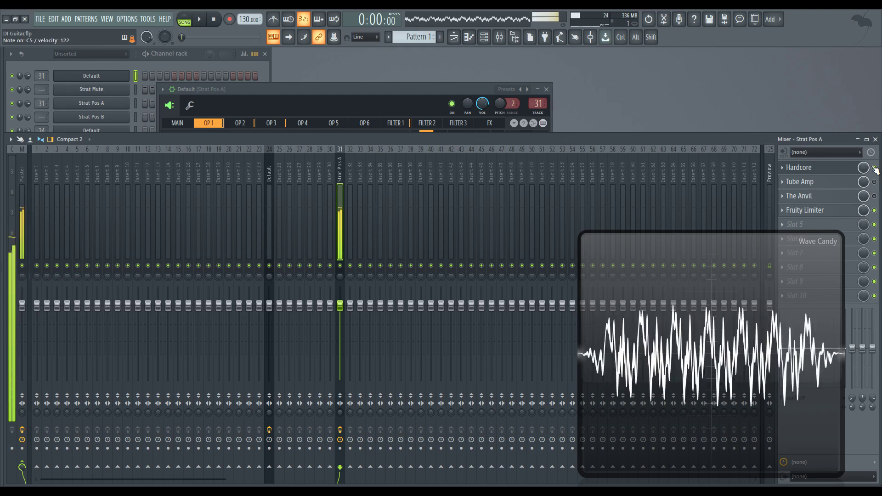
click(135, 102)
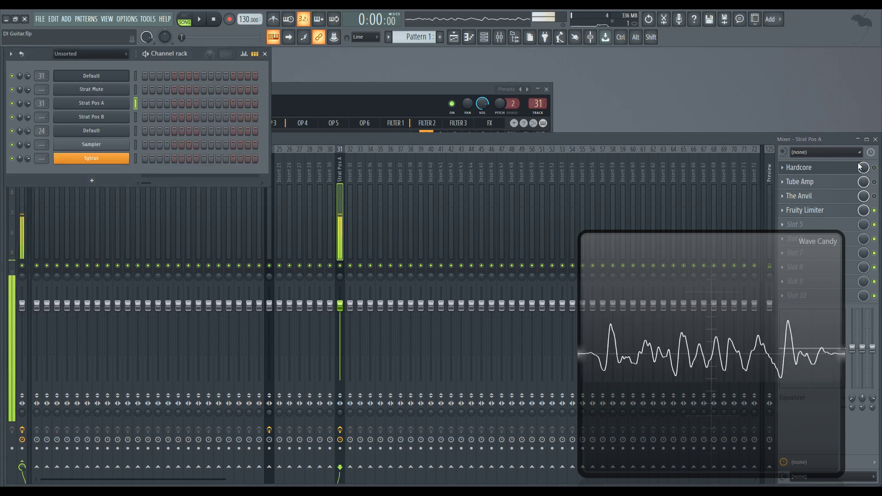
click(875, 168)
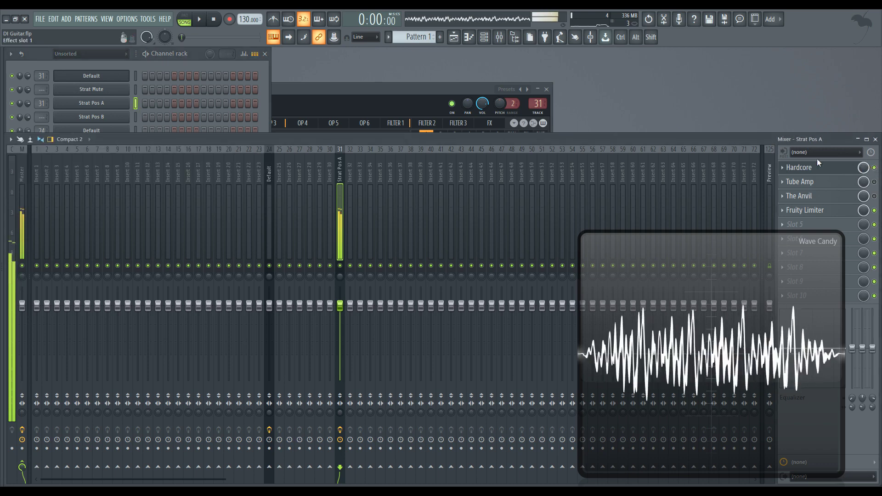
click(138, 77)
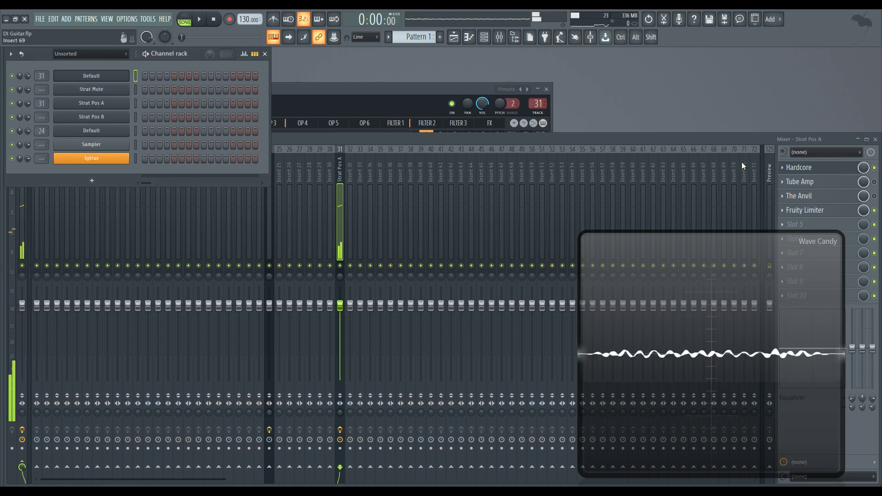
click(876, 169)
click(875, 169)
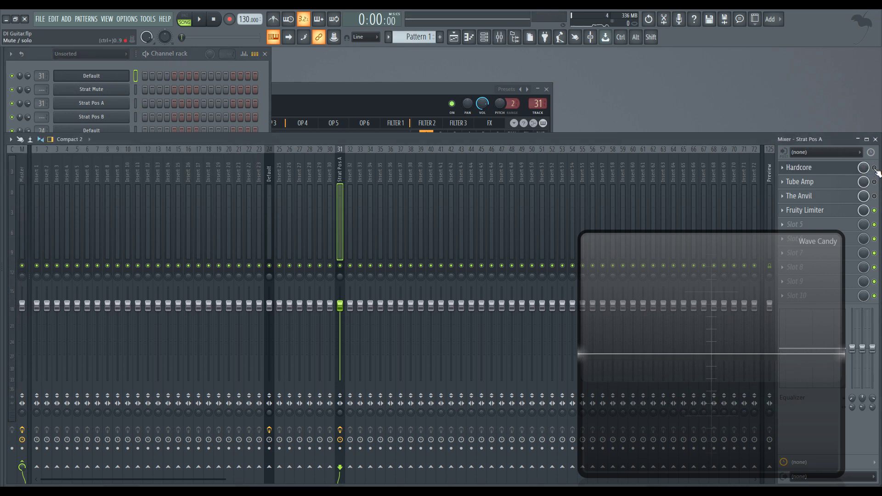
- View Hardcore, Tube Amp and The Anvil on the Strat Pos A track, auditioning the Default patch through the amp simulators
click(851, 170)
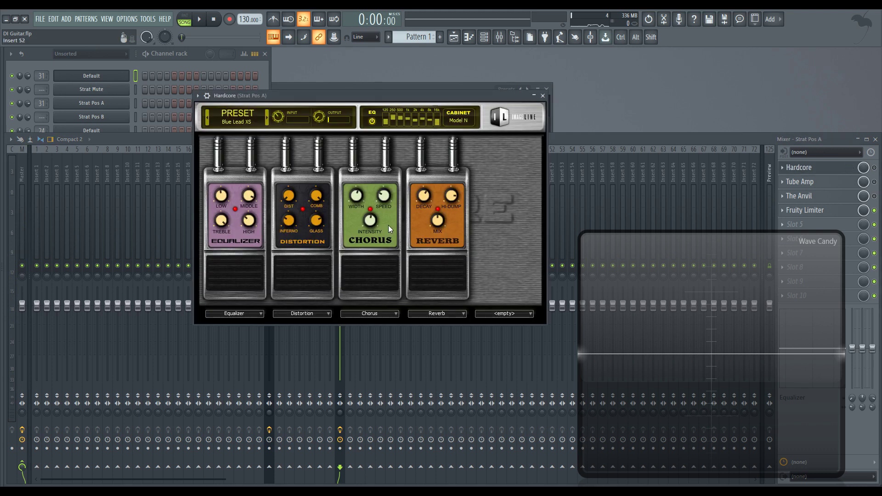
click(824, 169)
click(826, 170)
click(829, 182)
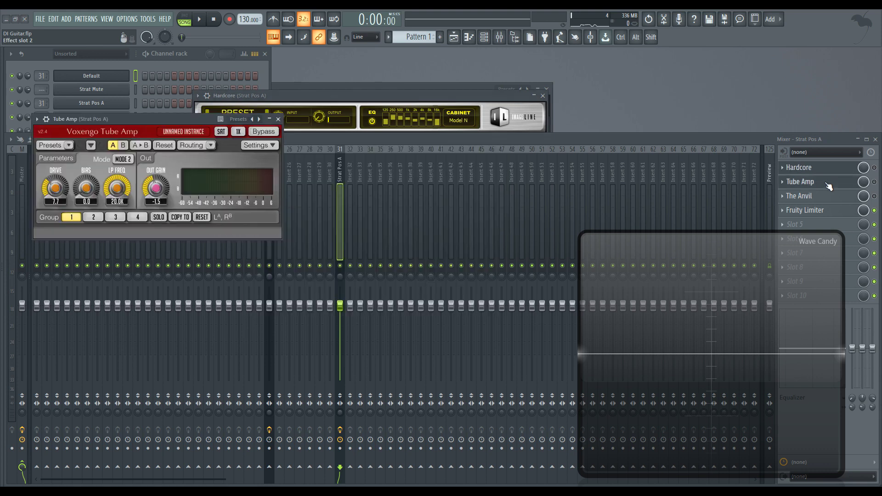
click(874, 183)
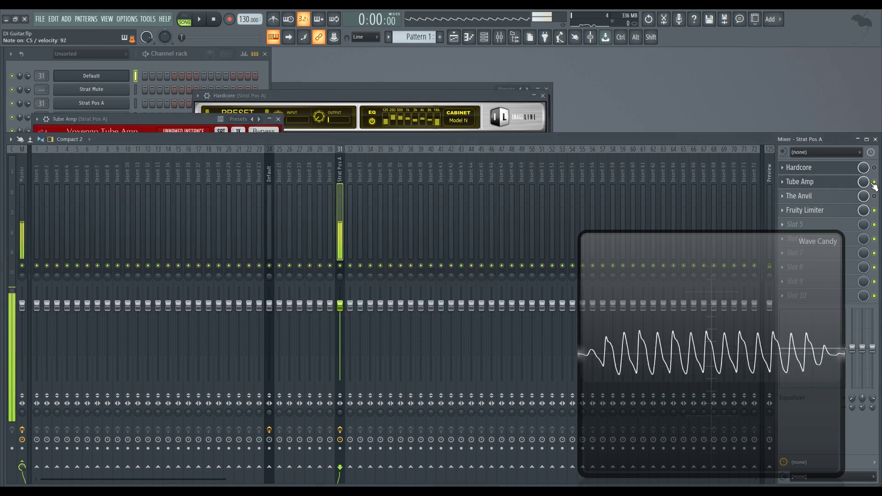
click(875, 197)
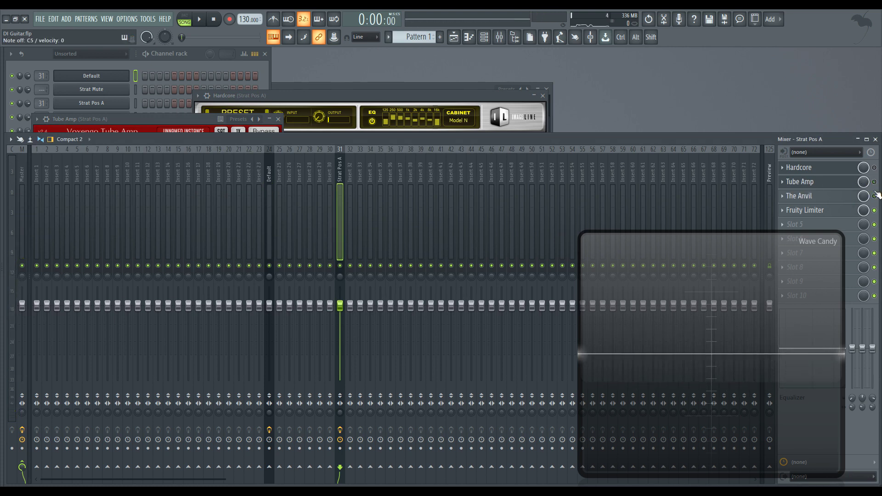
click(829, 202)
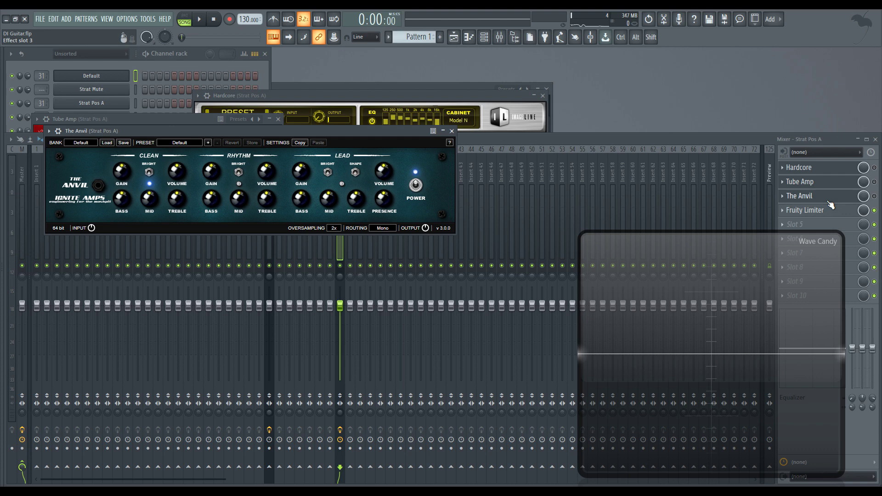
- Bring up the first Default channel's Sytrus patch and close all open plugin windows
click(126, 80)
click(125, 79)
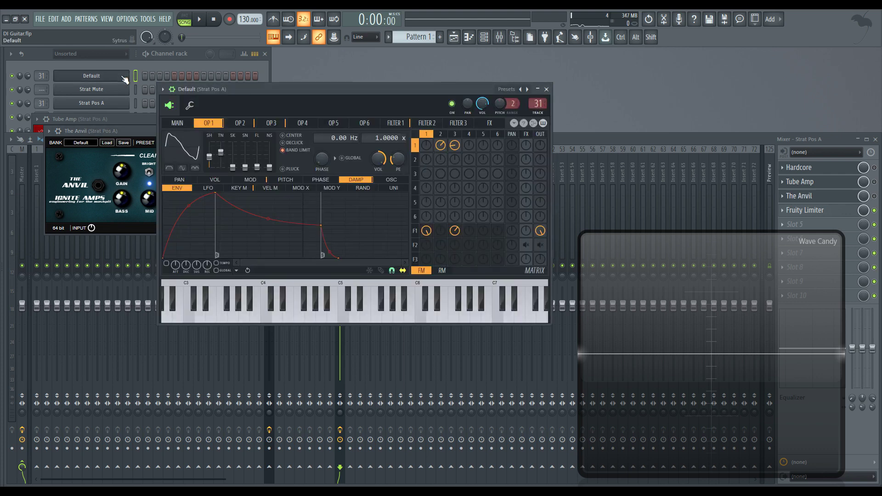
drag(326, 94, 338, 106)
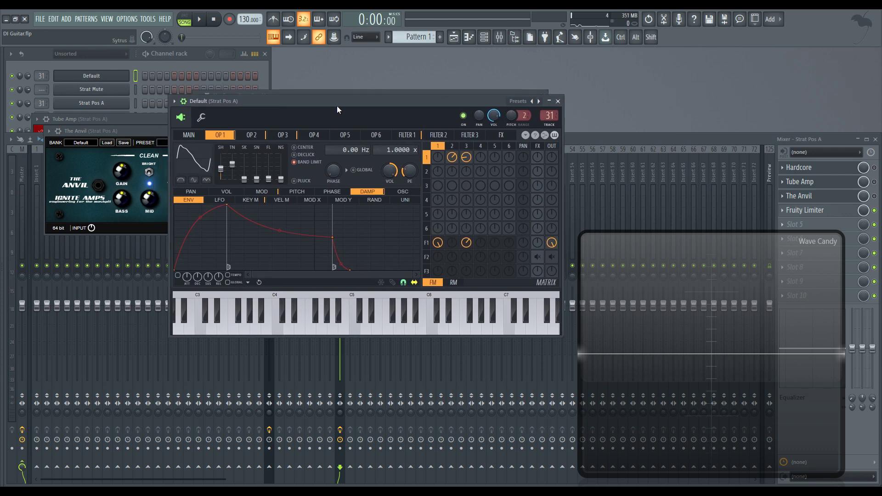
key(alt)
key(alt+F12)
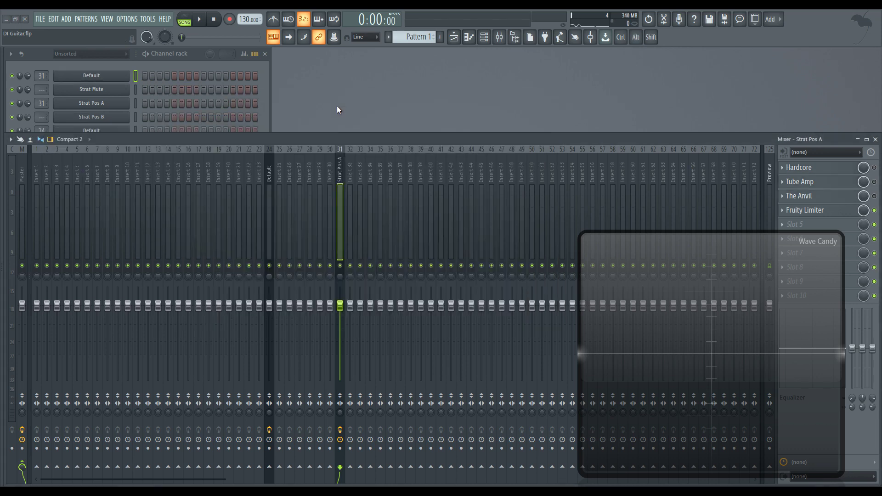
- In the first Default channel's Sytrus patch, mute operators 2 and 3 modulating operator 1, silence Filter 1's output, and route operator 1 straight to output
click(90, 74)
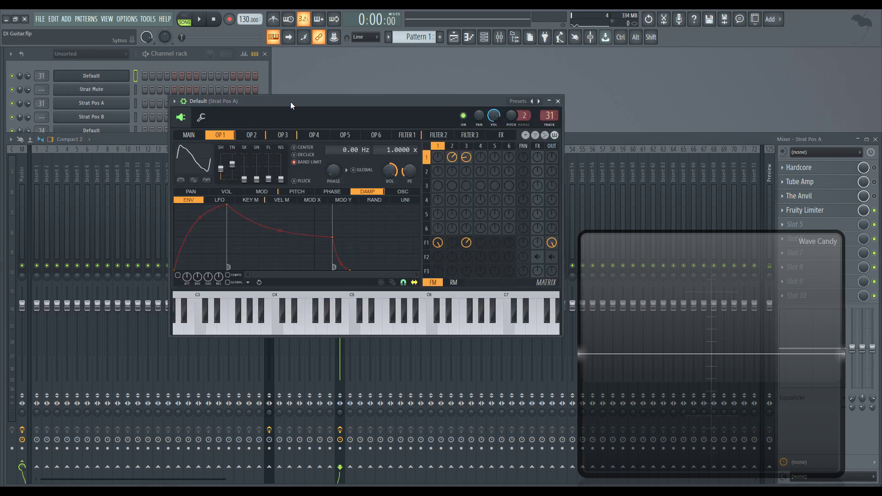
drag(291, 103, 294, 100)
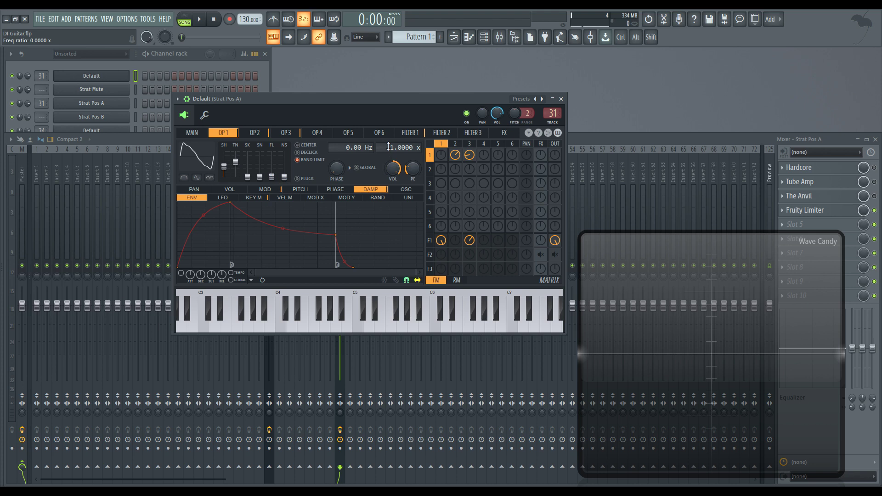
right_click(459, 157)
right_click(470, 157)
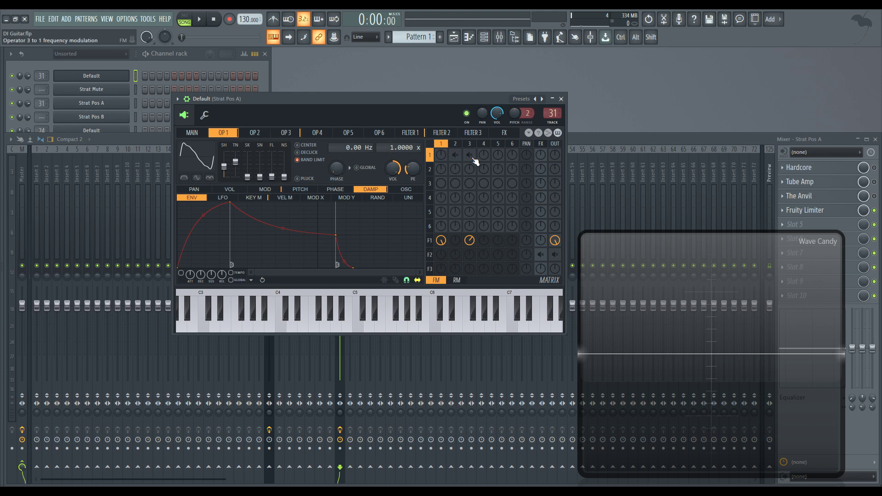
drag(553, 237, 557, 244)
drag(556, 153, 556, 124)
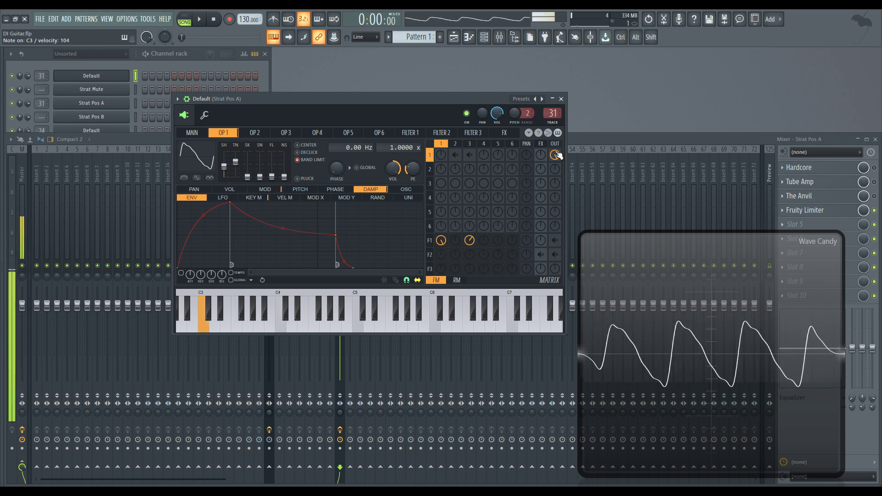
- Compare operator 2's settings with operator 1's, then isolate operator 2 at the output and play C3 to audition it
click(456, 145)
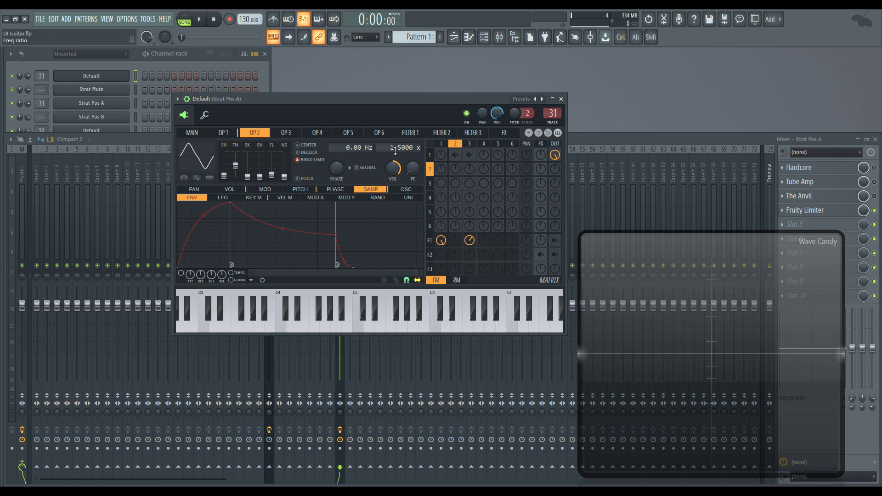
click(441, 144)
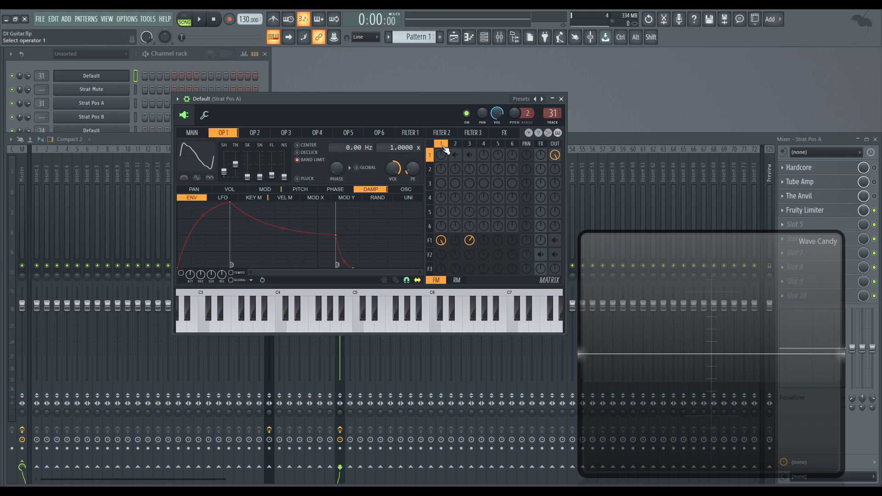
click(455, 144)
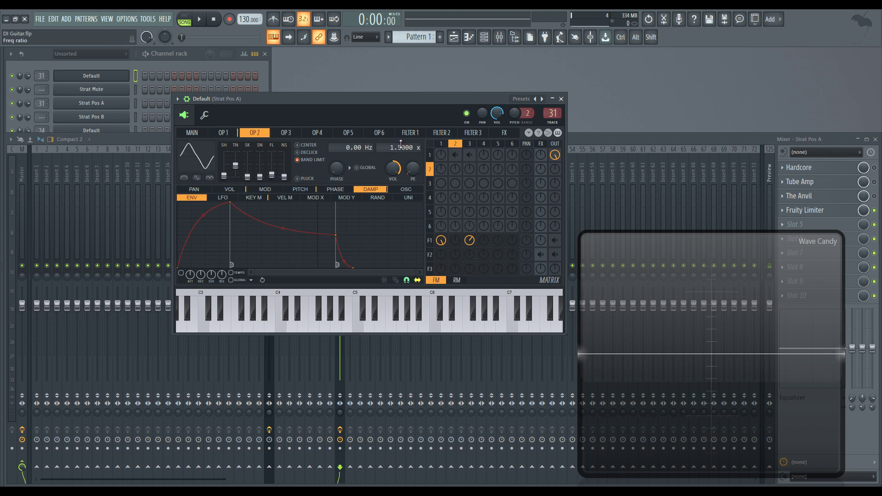
right_click(559, 157)
drag(559, 172, 555, 155)
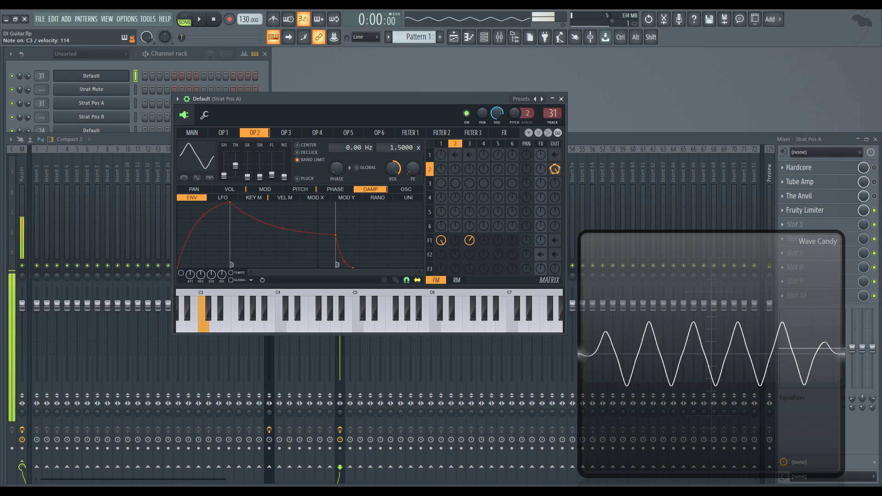
- Restore operator 1's output, turn operator 2's output down to 0%, and re-enable operator 2's modulation of operator 1 while playing C3
right_click(560, 156)
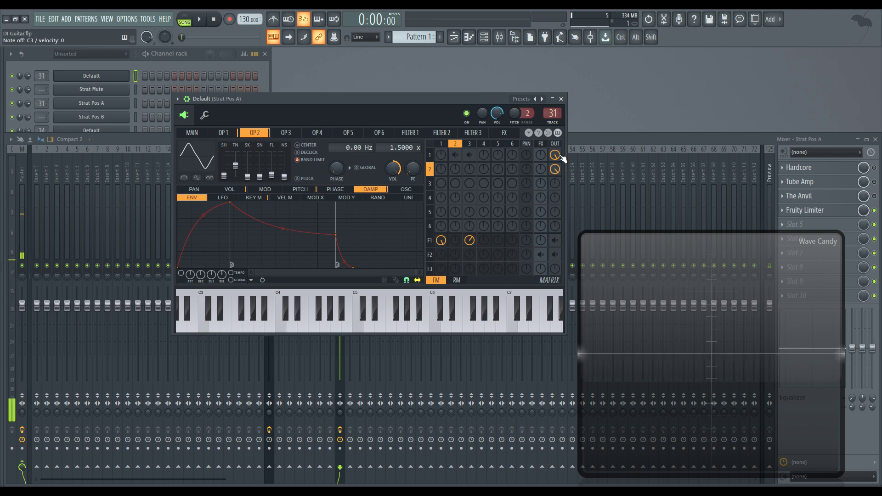
drag(555, 169, 558, 178)
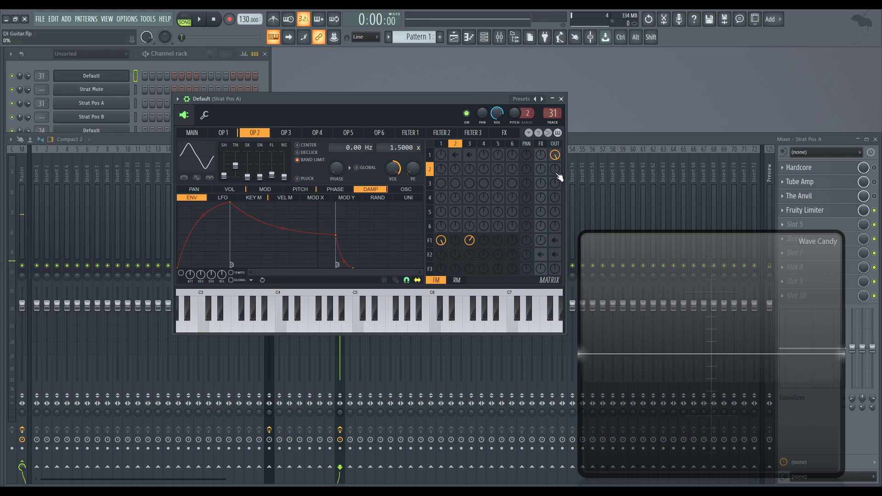
click(556, 155)
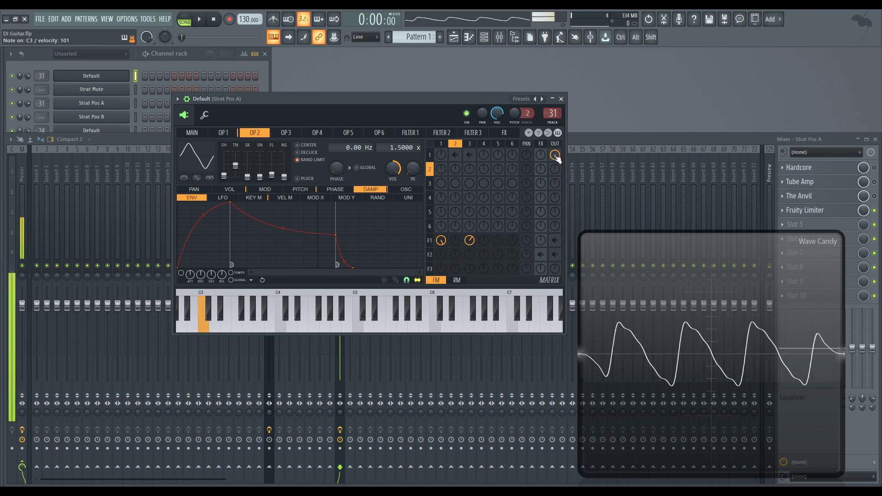
right_click(457, 157)
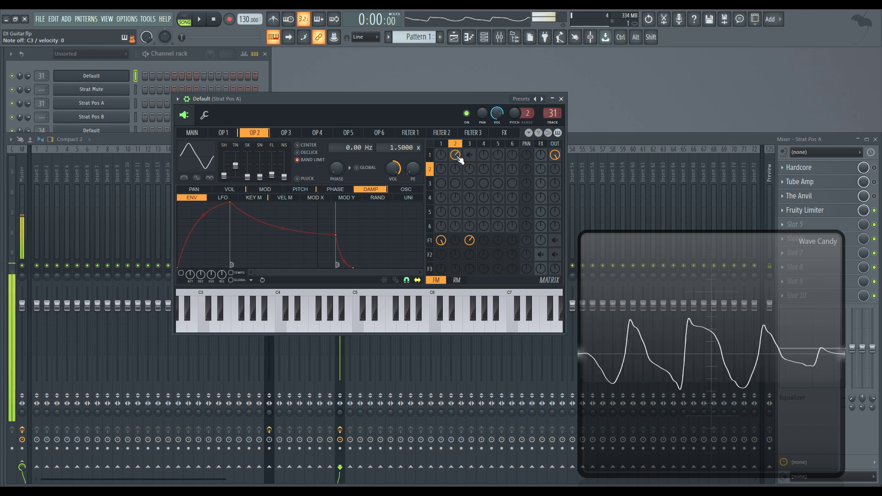
drag(460, 158, 459, 159)
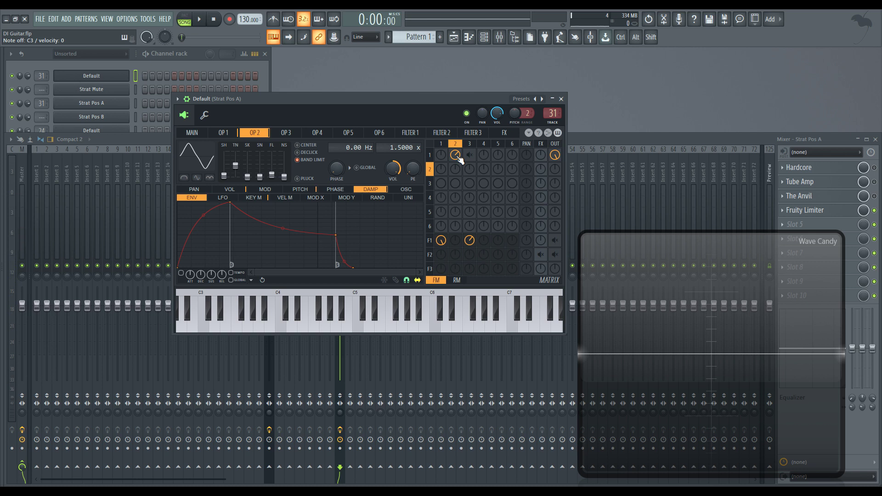
- Examine operator 1's modulation envelope, LFO and velocity mapping
click(441, 144)
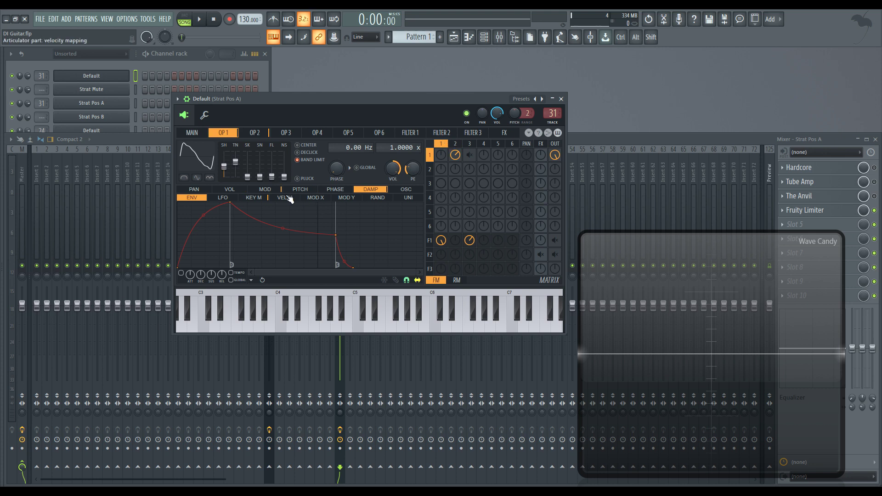
click(271, 190)
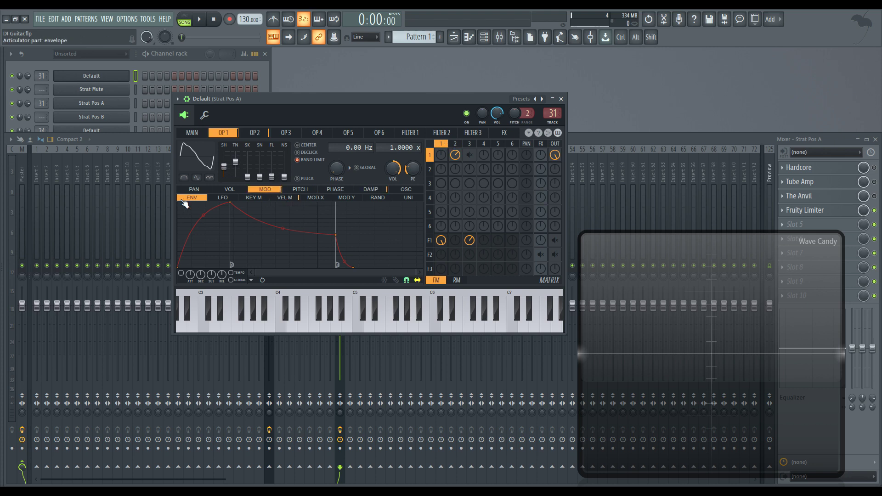
click(222, 198)
click(281, 198)
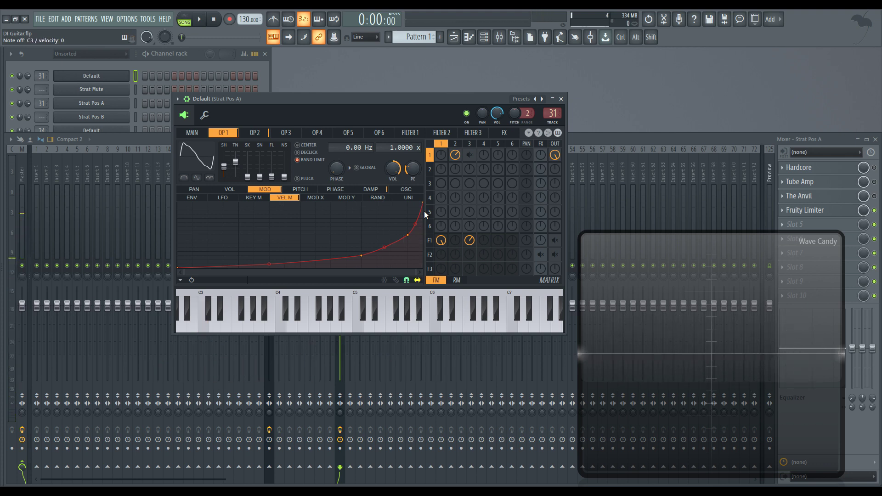
- Re-enable operator 3's modulation of operator 1, and audition operator 3 alone by muting operator 1's output and raising operator 3's
click(474, 156)
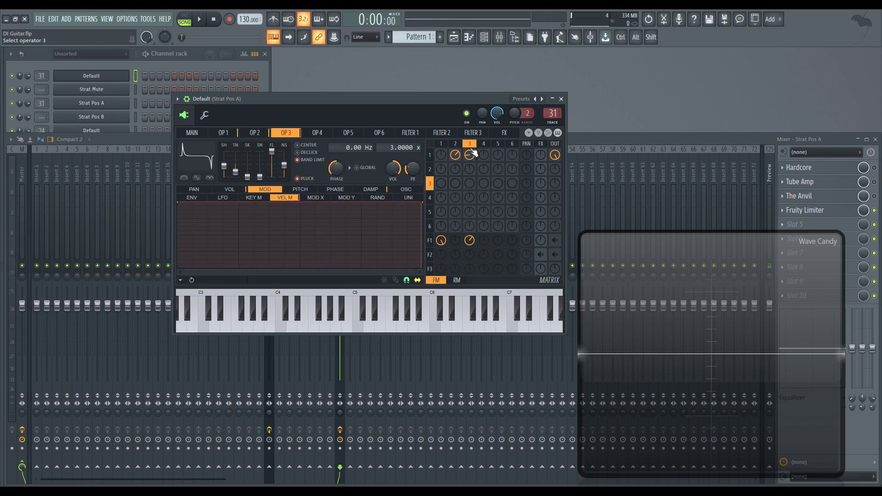
click(555, 156)
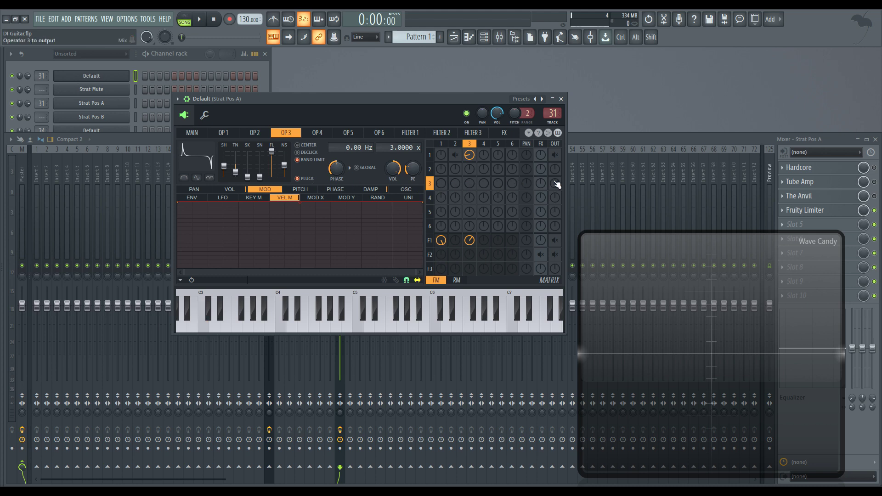
drag(555, 184, 555, 156)
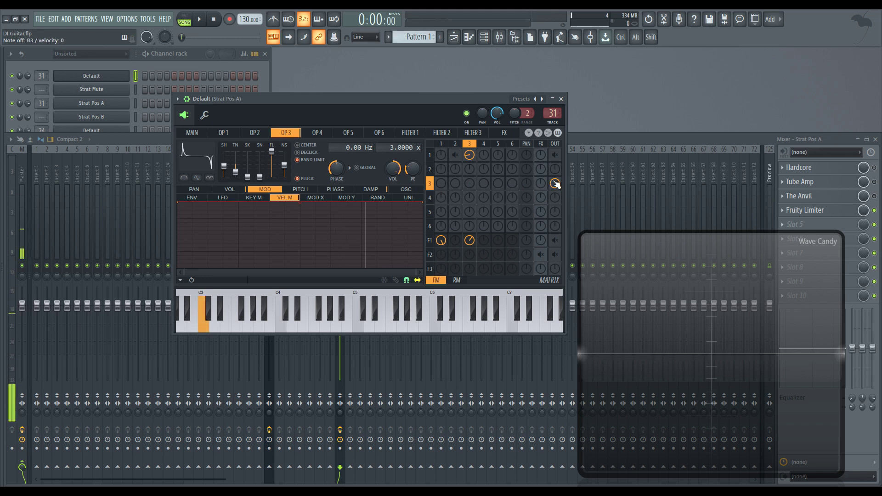
- Examine operator 3's damp velocity and key mappings and its volume envelope
click(380, 190)
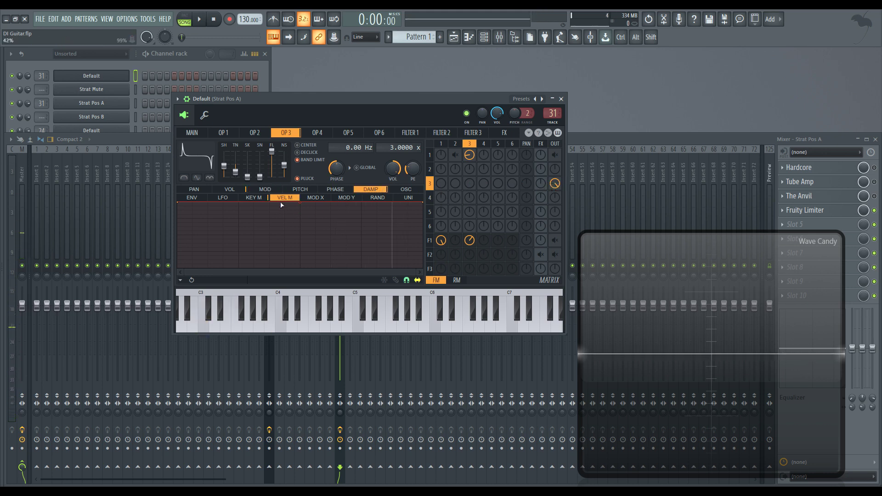
click(254, 197)
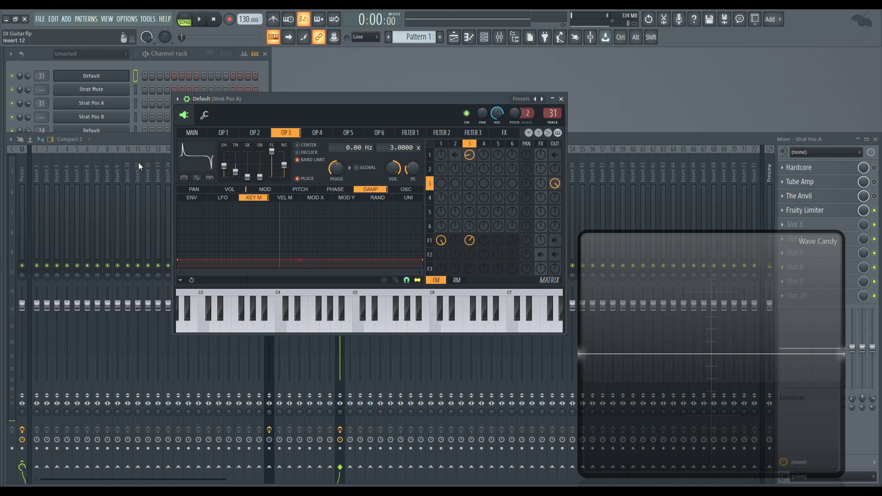
click(219, 189)
click(193, 198)
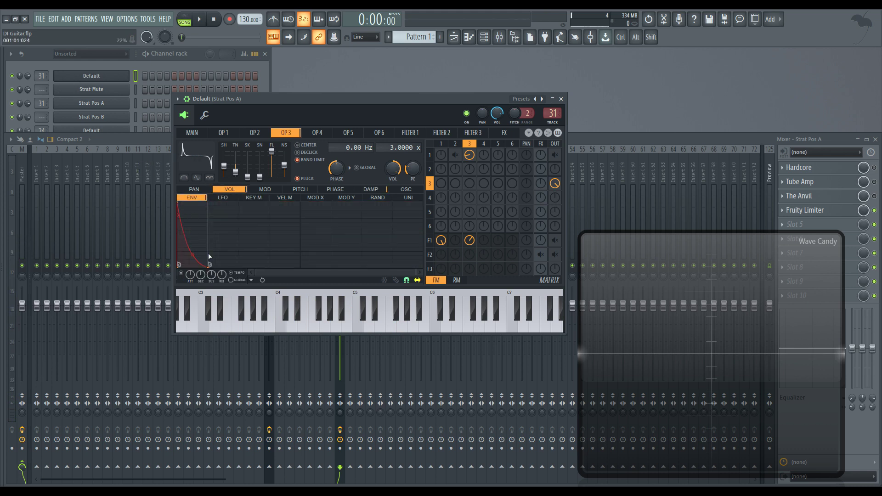
- Turn operator 3's direct output down to 0%, and restore operator 1's output with operators 2 and 3 modulating it
right_click(560, 185)
click(555, 155)
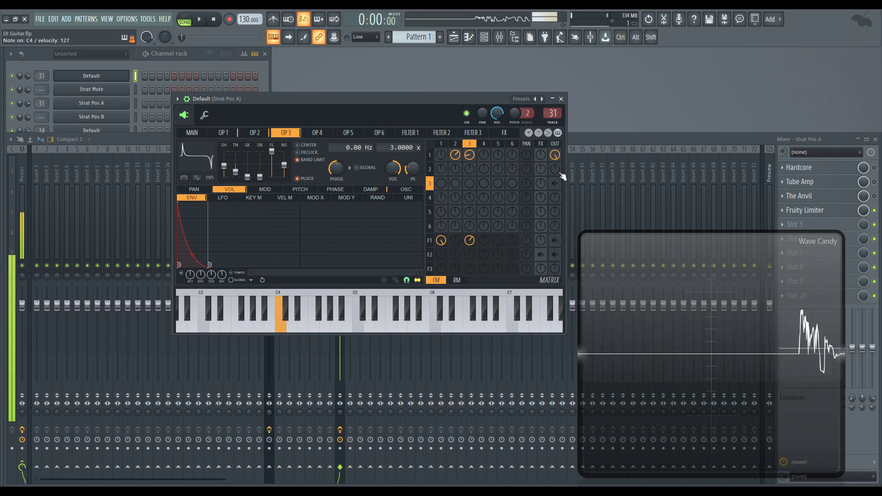
click(556, 183)
drag(555, 184, 555, 207)
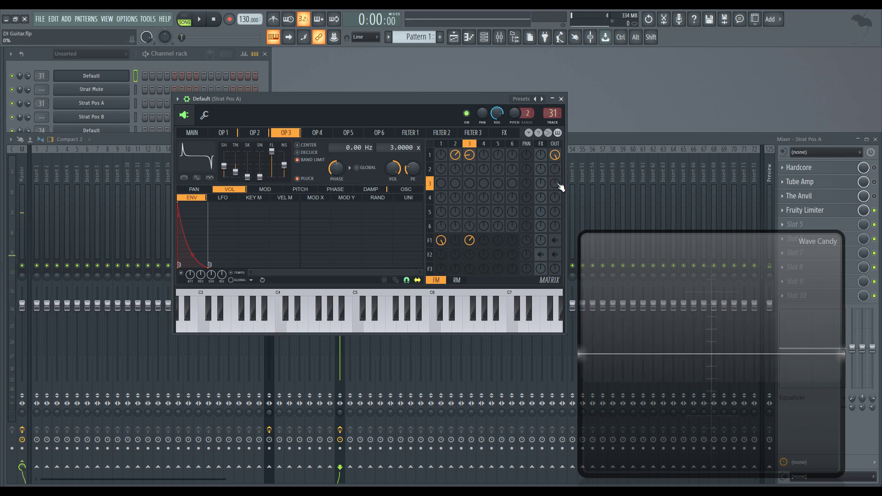
- Compare C4 notes with operator 3's modulation of operator 1 off and on, and turn operator 1's direct output down to zero
right_click(469, 155)
key(z)
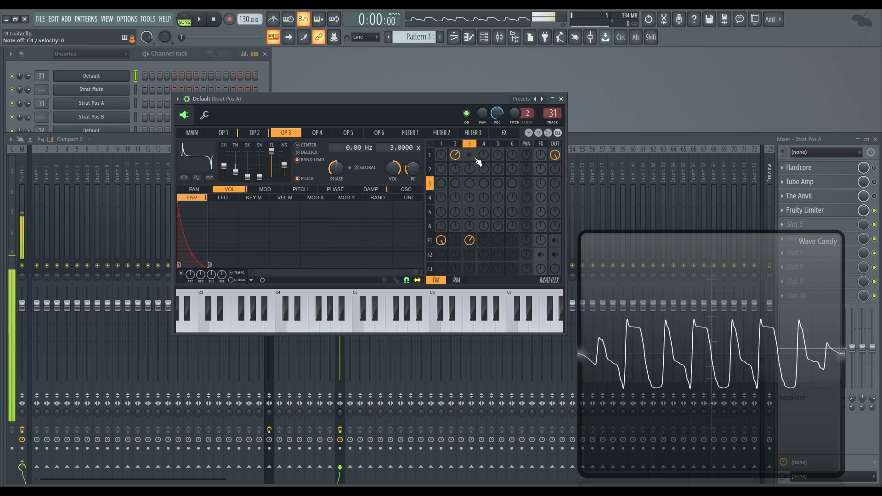
right_click(477, 160)
key(z)
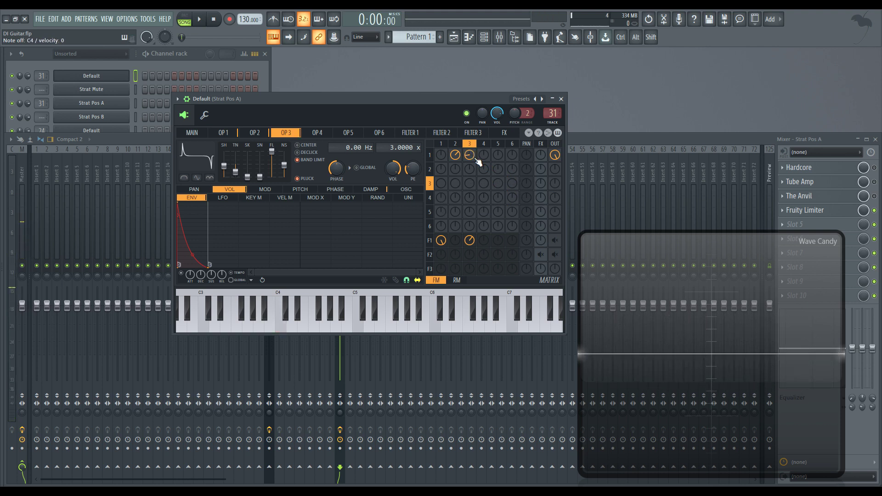
right_click(557, 157)
drag(555, 155, 559, 155)
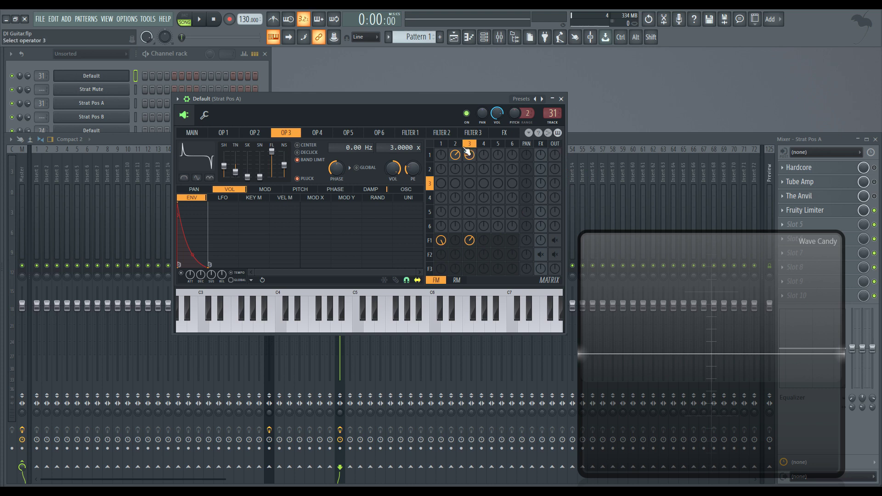
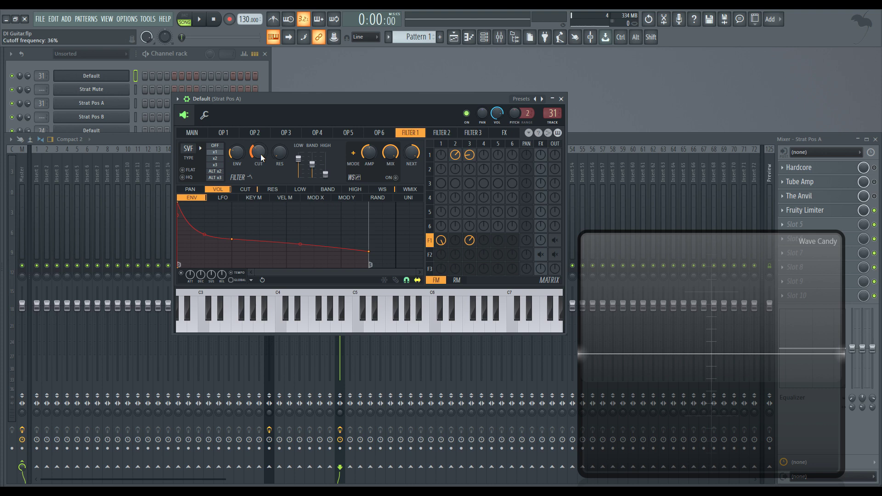
- Enable filter 1's direct output in the matrix and audition it with C4 and G3 notes
key(z)
right_click(558, 240)
key(z)
key(z)
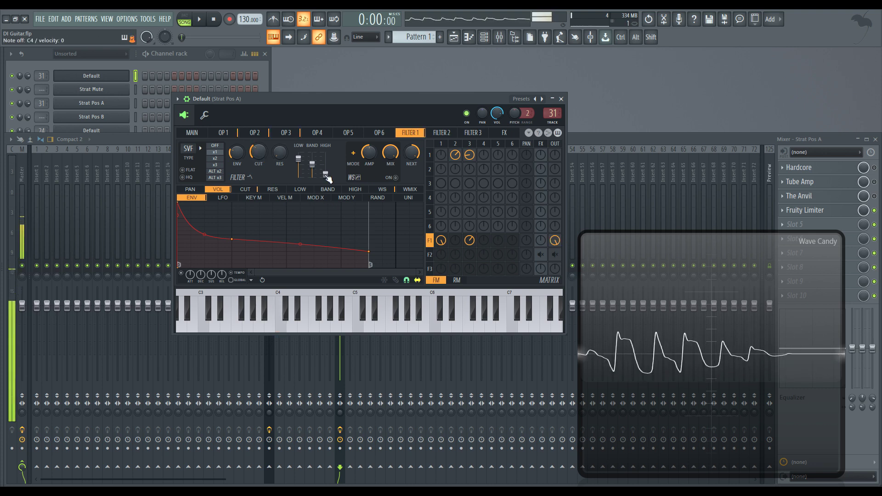
key(z)
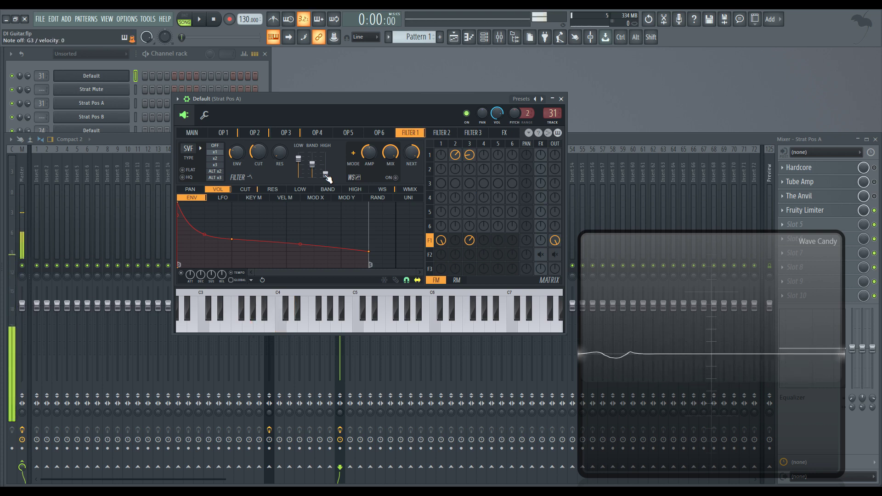
key(b)
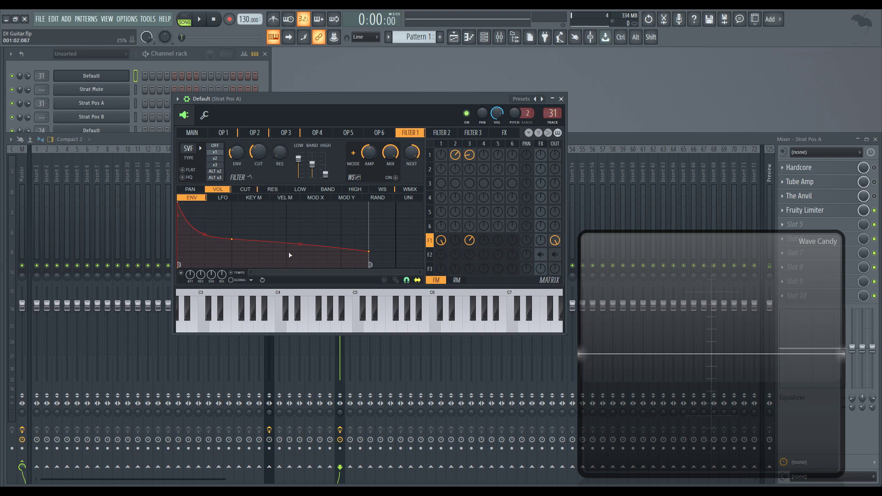
- Examine filter 1's cutoff LFO and cutoff envelope, and play G3 to hear their effect
key(b)
click(246, 190)
click(236, 198)
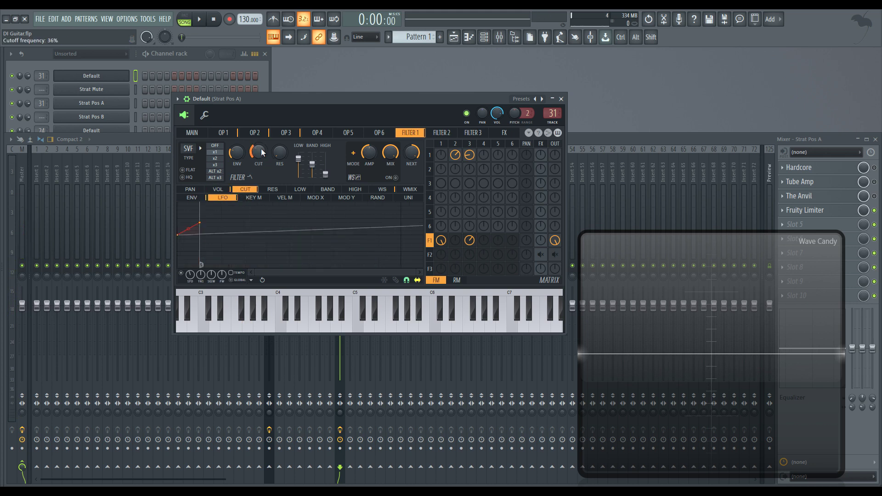
click(193, 198)
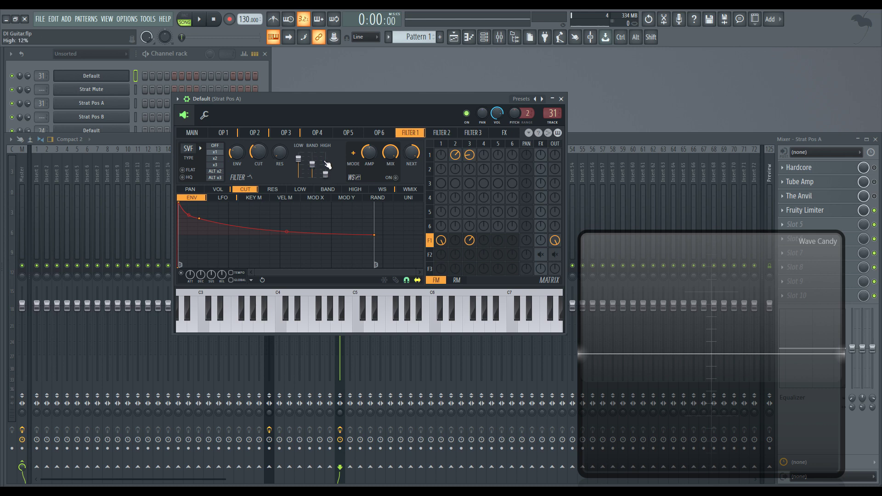
key(b)
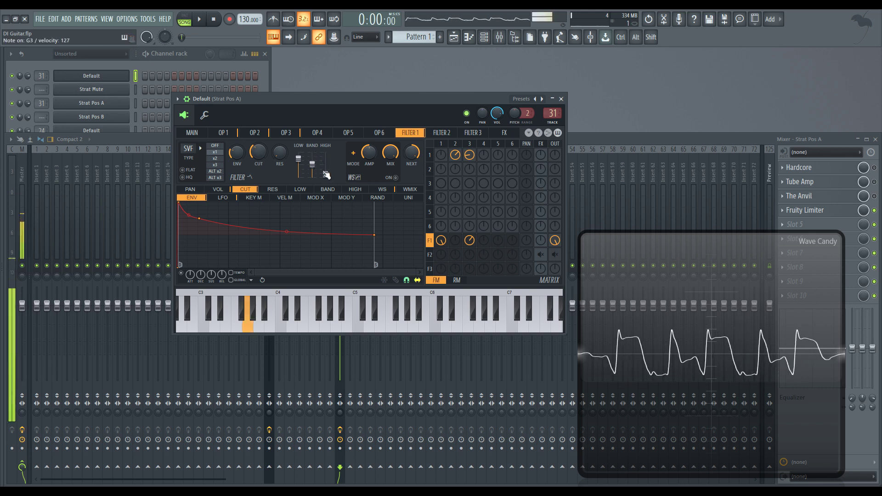
key(e)
key(b)
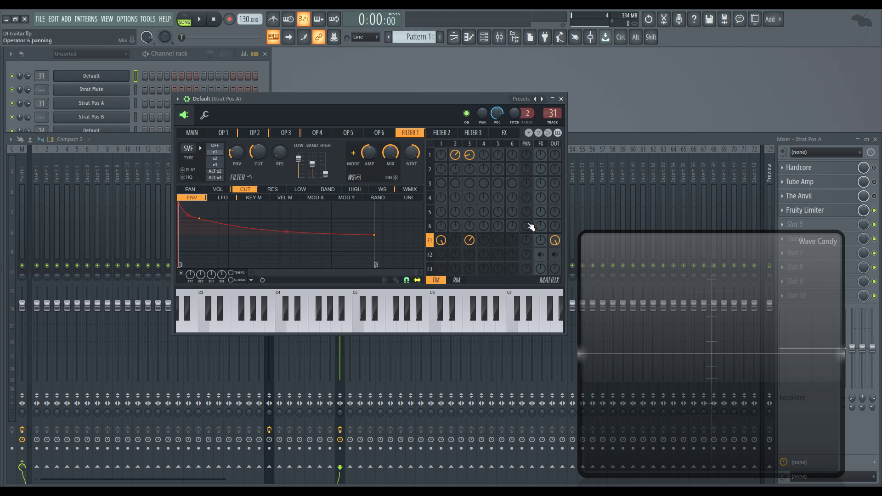
- Examine operator 2's pitch envelope and try raising the direct outputs of operators 2 and 1
click(255, 132)
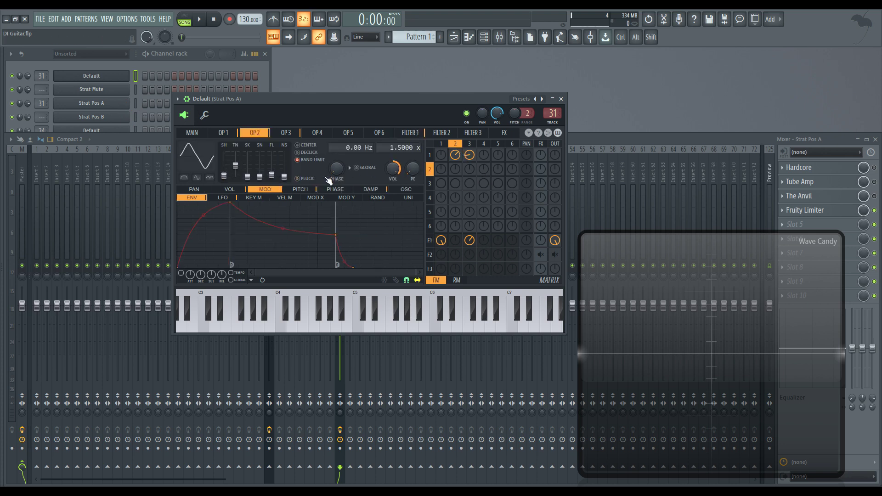
click(301, 189)
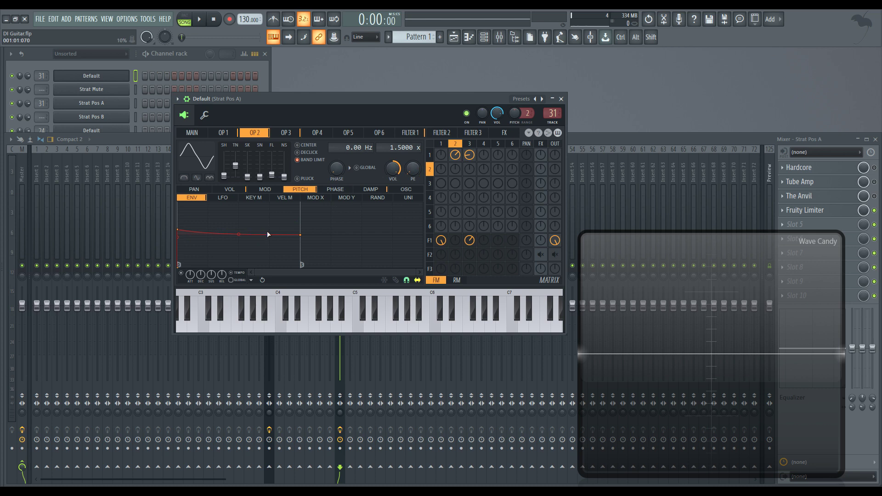
drag(553, 173, 553, 154)
drag(555, 156, 555, 140)
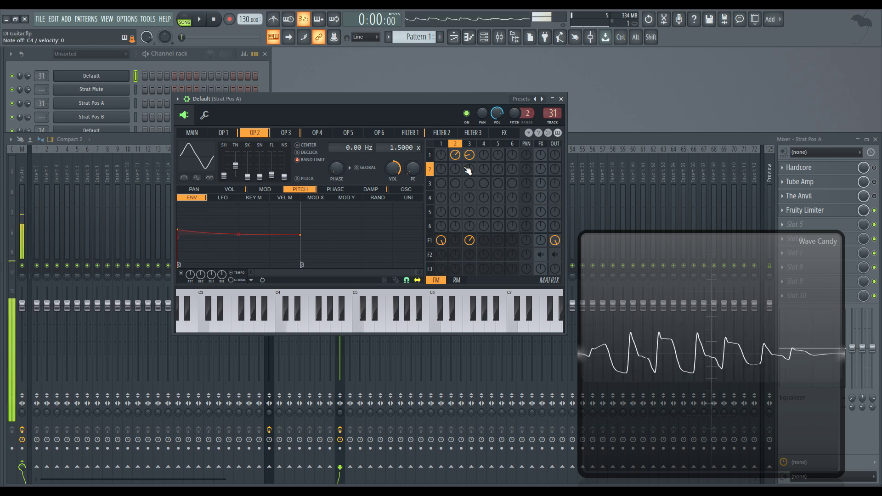
- Examine operator 1's velocity mapping for modulation and the patch's main settings
click(445, 144)
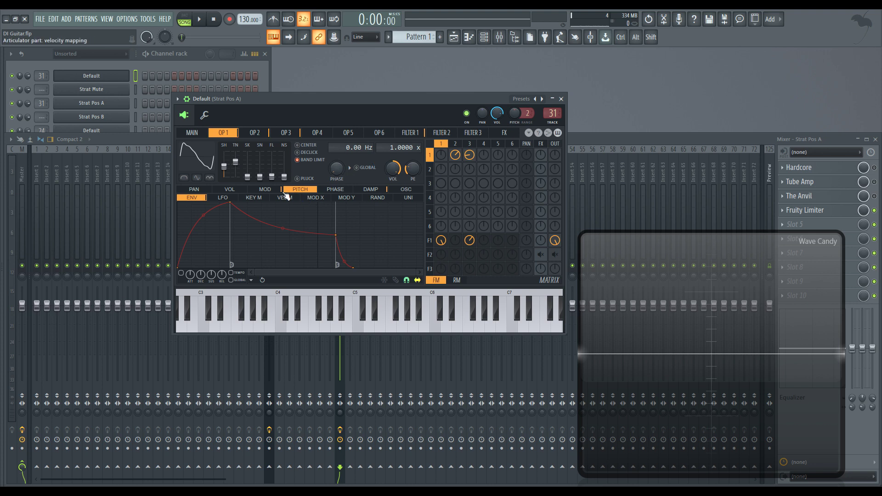
click(265, 190)
click(285, 198)
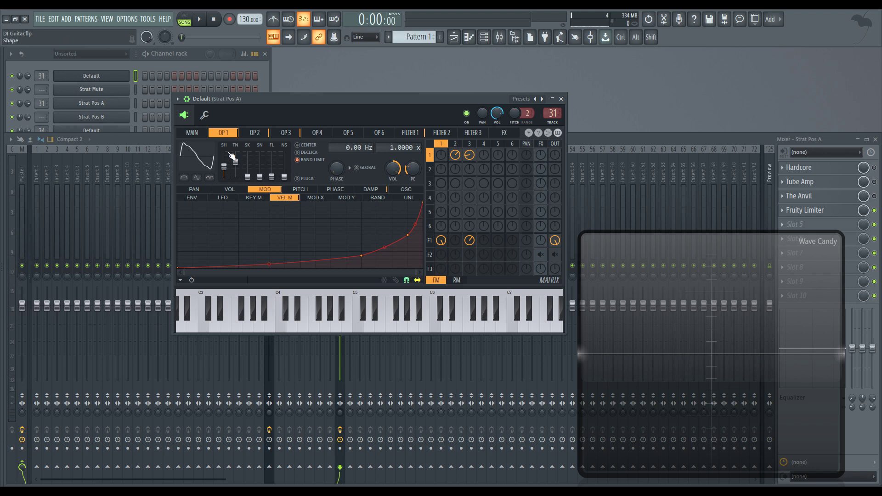
click(205, 135)
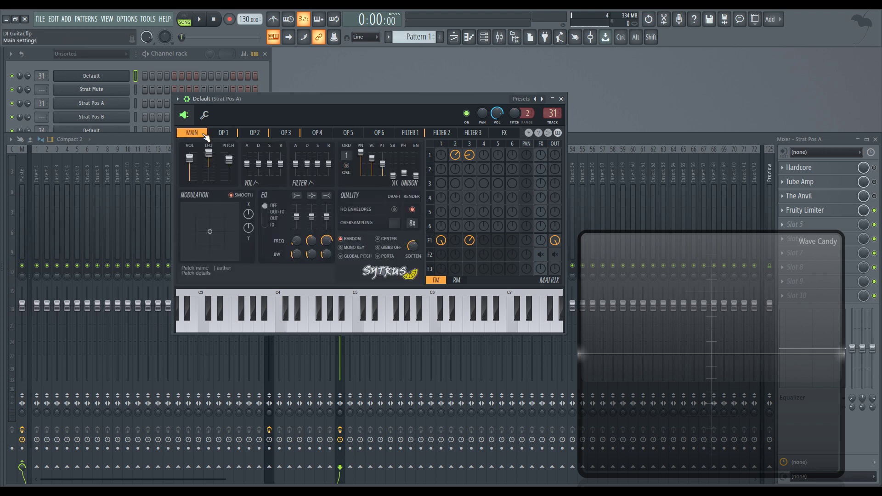
- Examine the start of filter 1's cutoff envelope and play C4 at soft and hard velocities to compare the attack
click(434, 242)
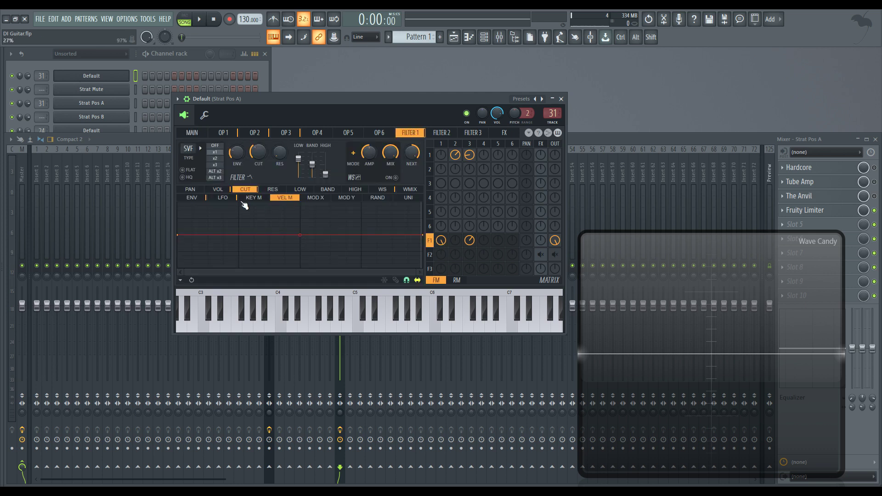
click(195, 198)
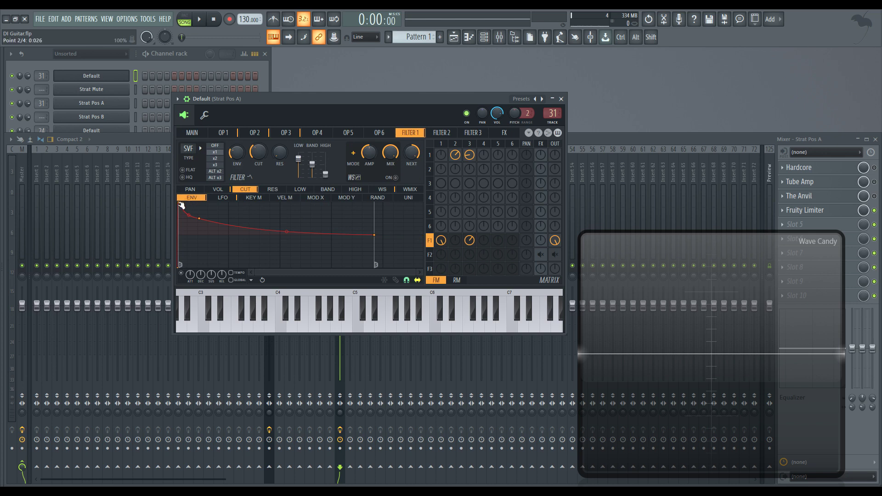
drag(182, 206, 183, 212)
key(z)
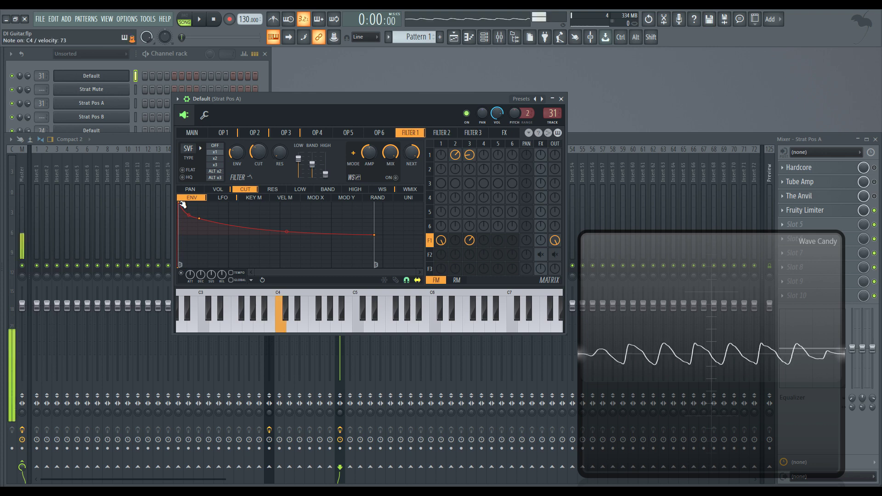
key(z)
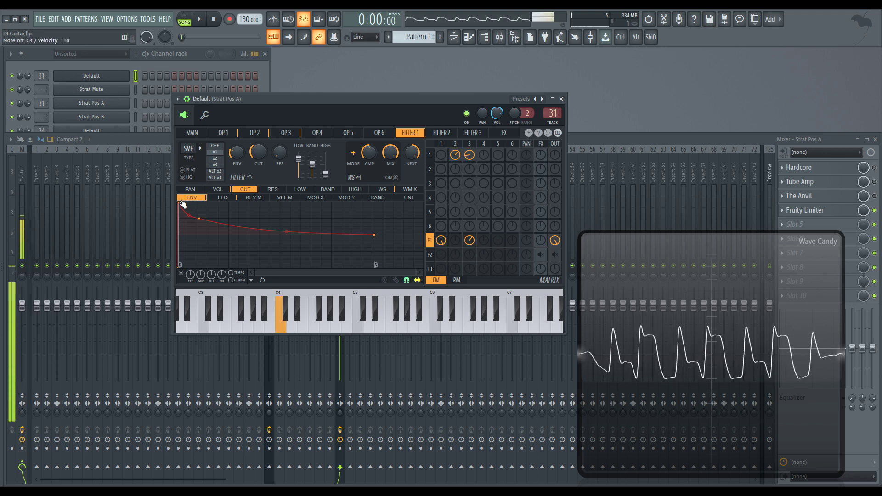
key(z)
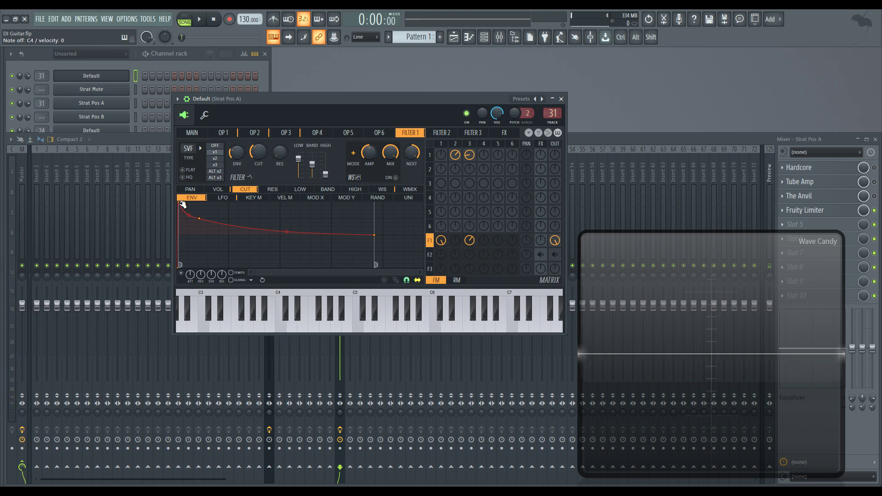
- Check the patch's main settings and operator 1's modulation envelope, and play A4 notes on the clean patch
click(196, 134)
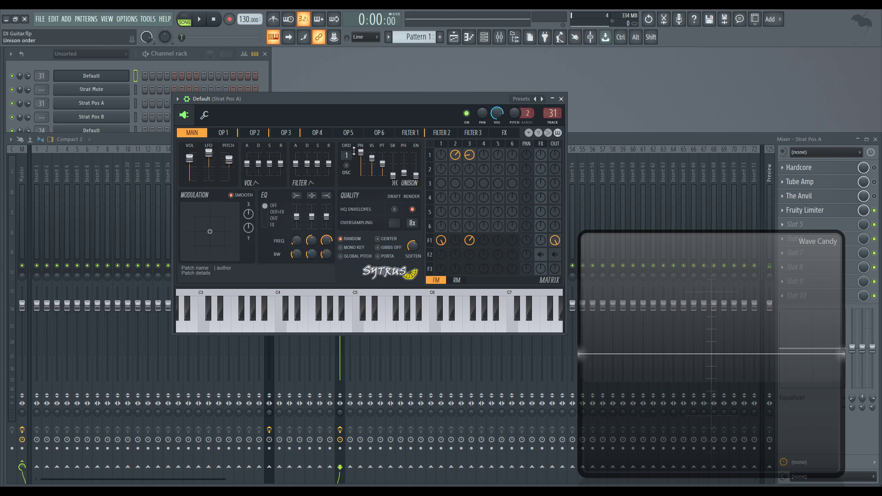
click(440, 148)
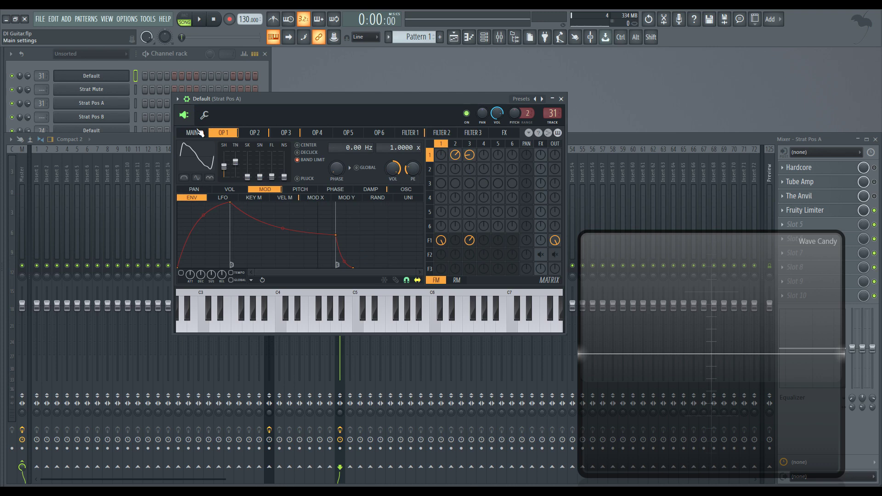
key(n)
key(n)
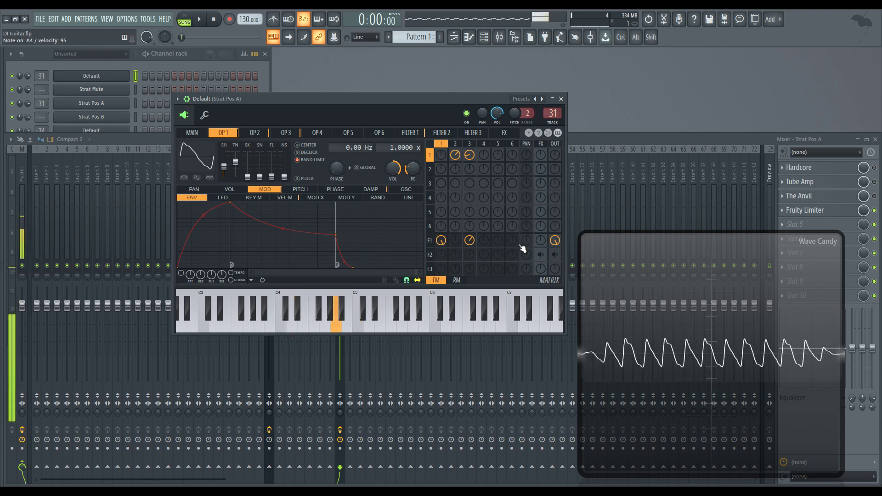
- Enable the Hardcore effect on the Strat Pos A mixer track and play C5, G4 and E4 through it
click(875, 173)
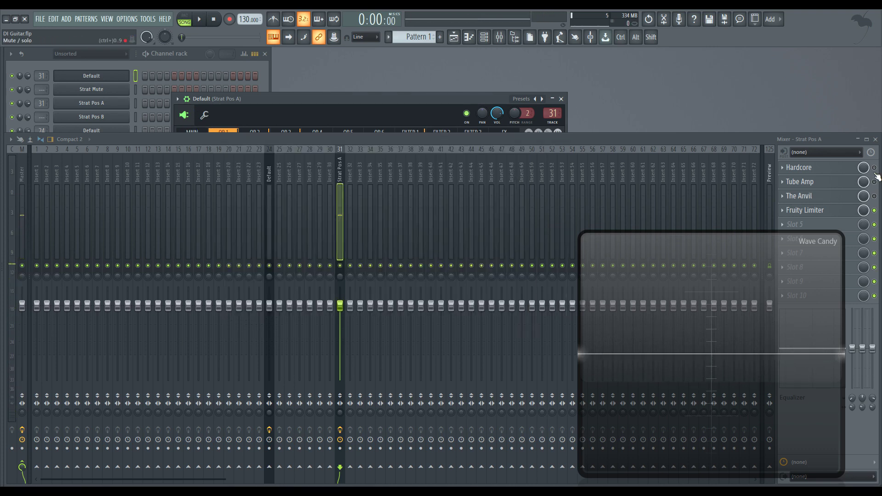
key(q)
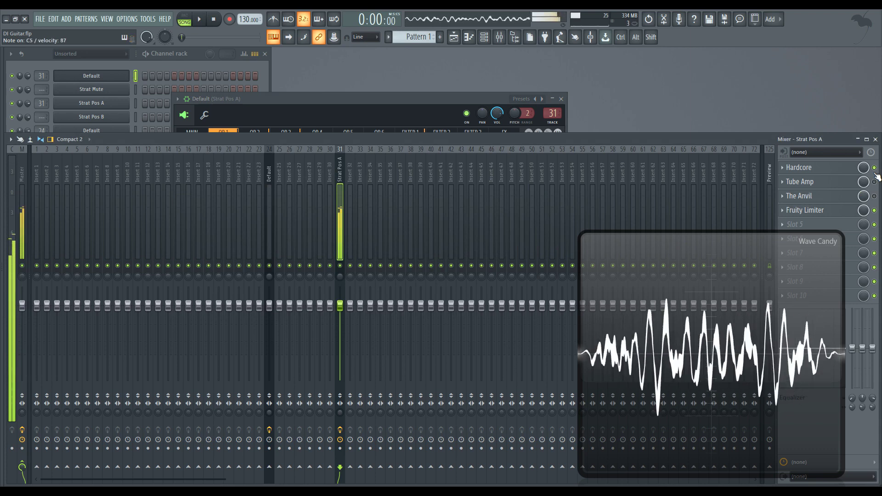
key(b)
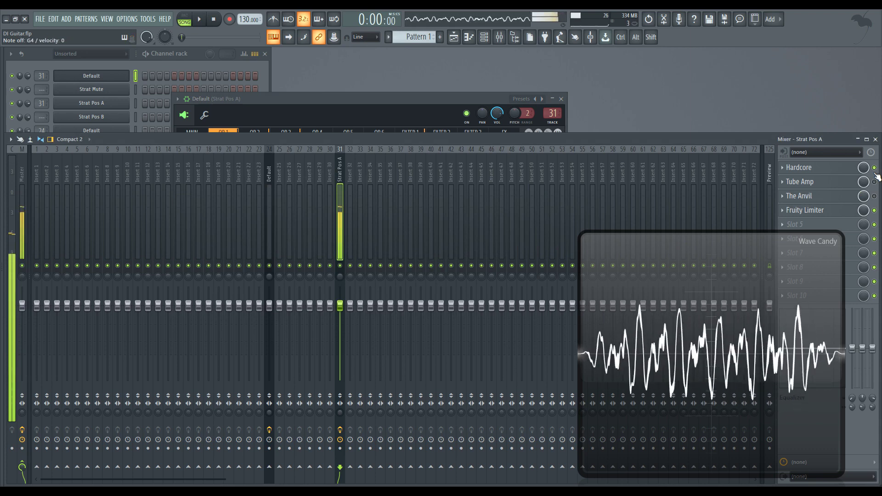
key(c)
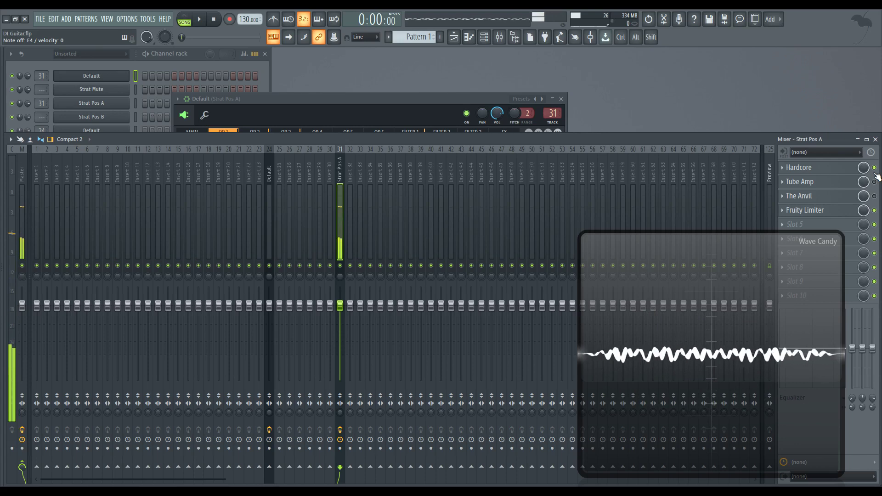
- Mute filter 1's direct output, enable filter 2's output in its place, and view filter 2's volume envelope
click(362, 95)
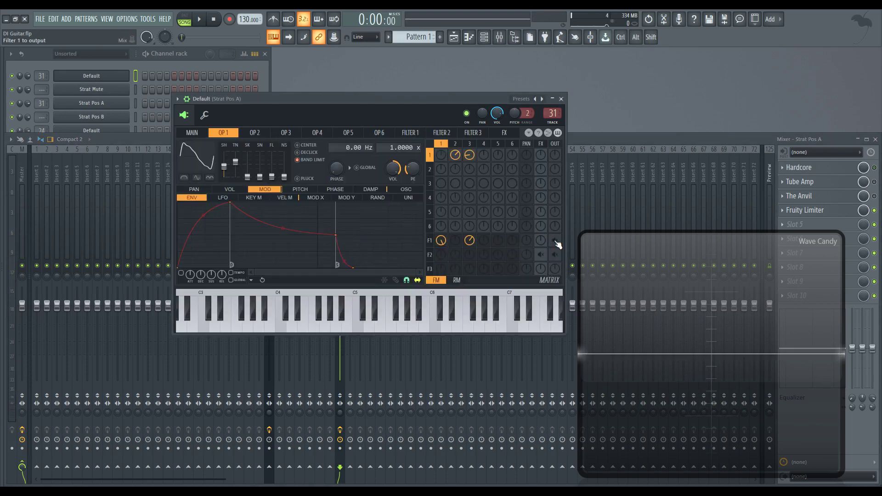
click(430, 240)
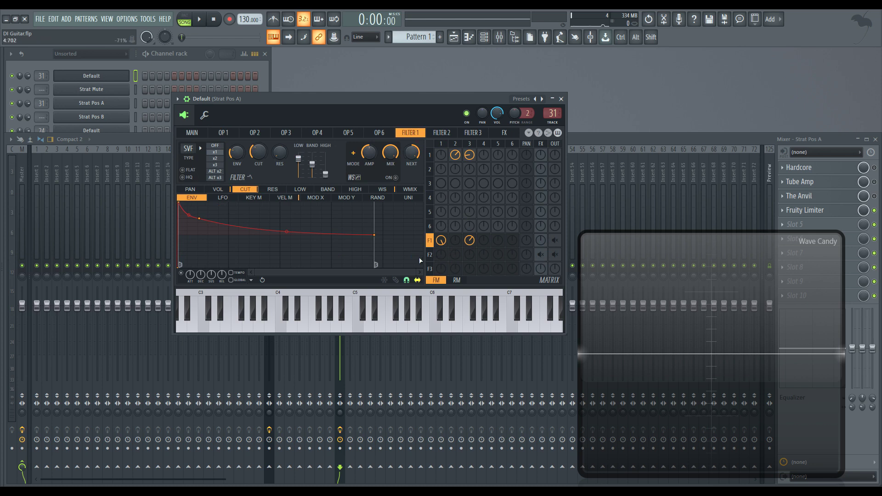
click(431, 256)
right_click(556, 258)
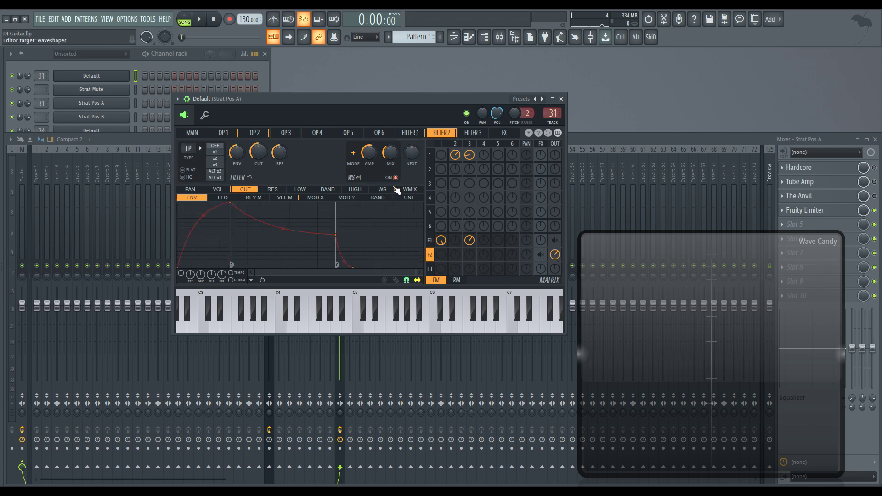
click(392, 175)
click(217, 190)
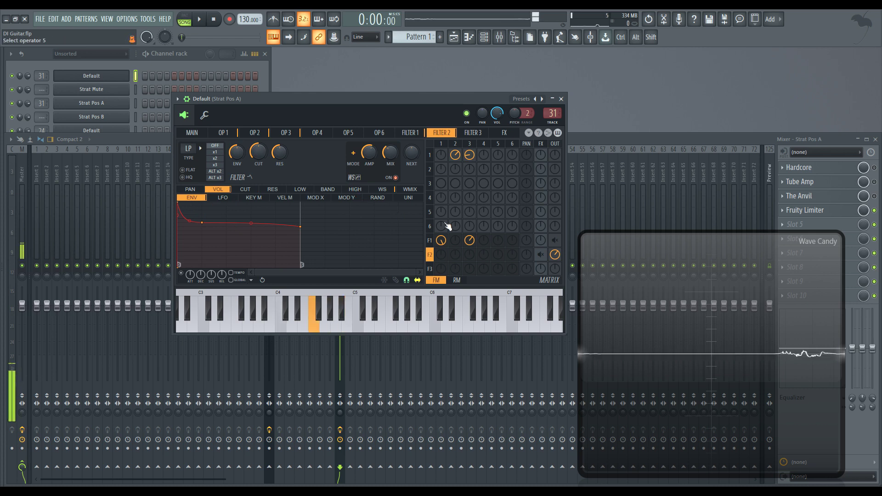
- Enable filter 2's send to the effects section, view the first delay's settings, and audition the sound with notes
click(541, 256)
click(543, 145)
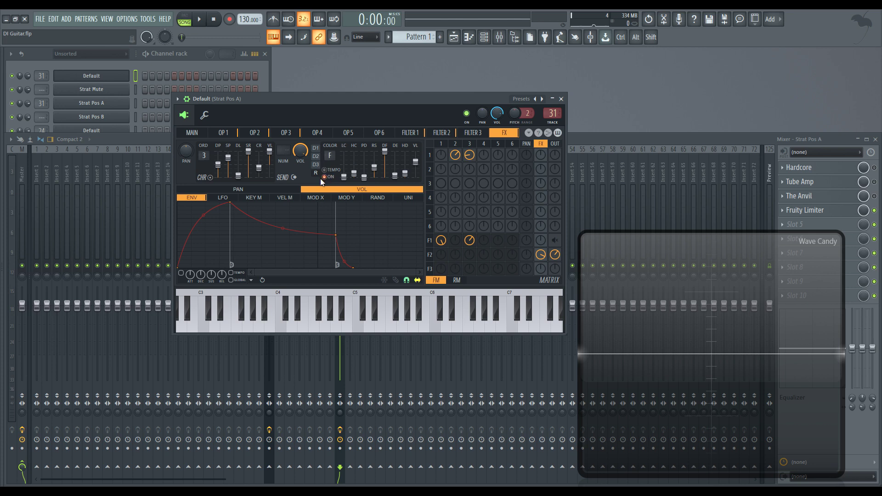
click(316, 149)
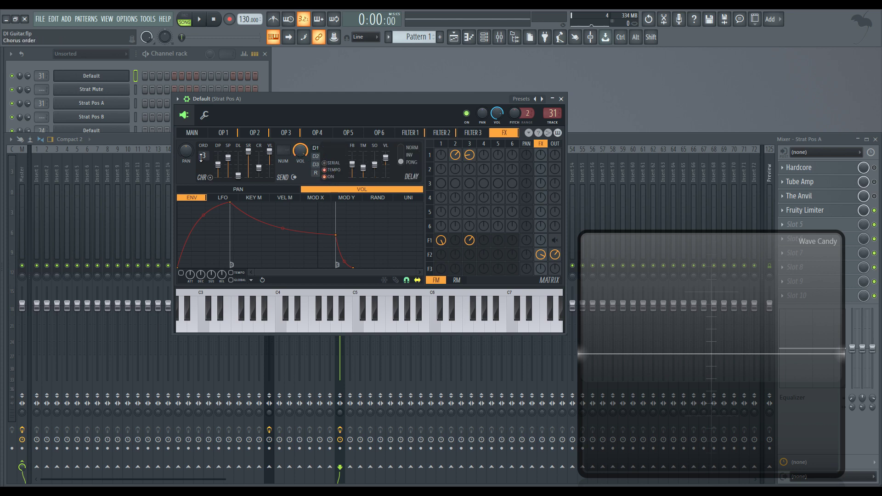
key(m)
key(z)
- Examine filter 2's waveshaper curve
click(431, 255)
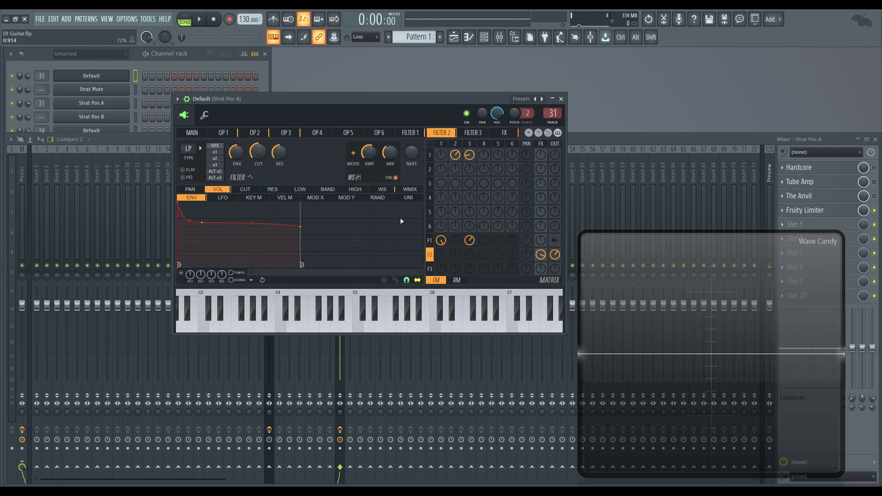
click(383, 189)
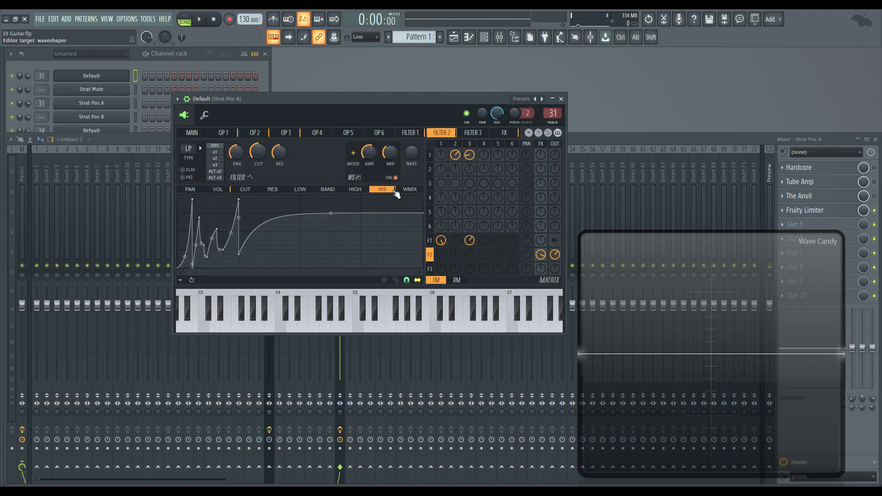
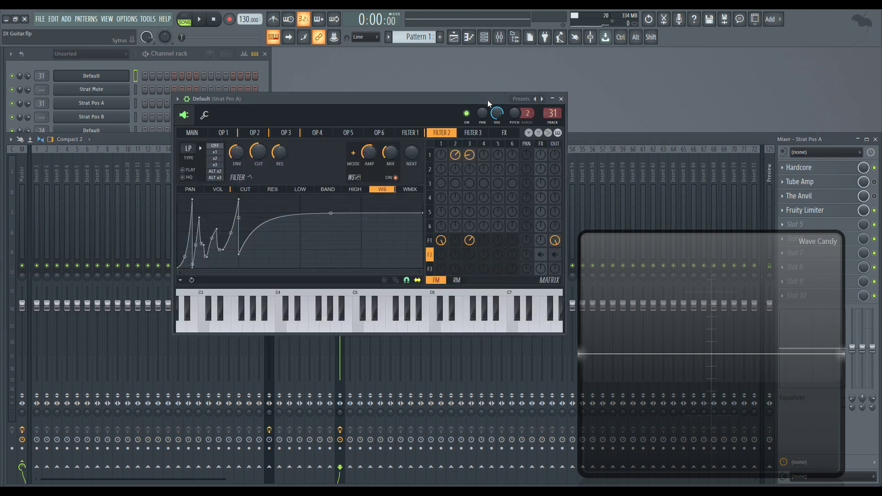
- Insert a 3x Osc channel above the Default channel, route it to mixer track 31 and audition it through the Strat Pos A effects
right_click(120, 76)
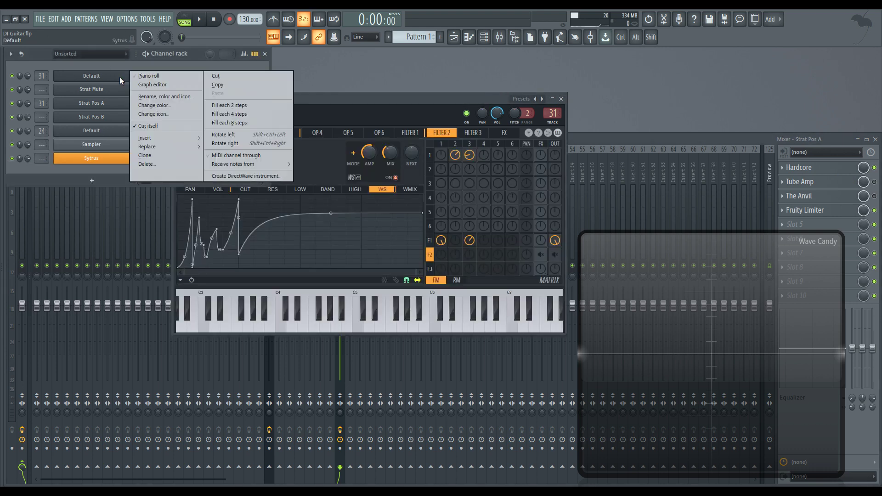
mouse_move(160, 136)
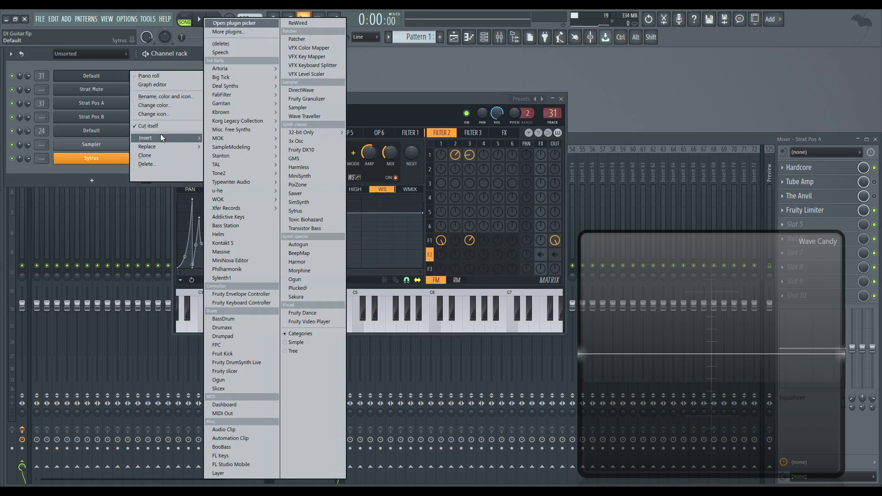
click(312, 143)
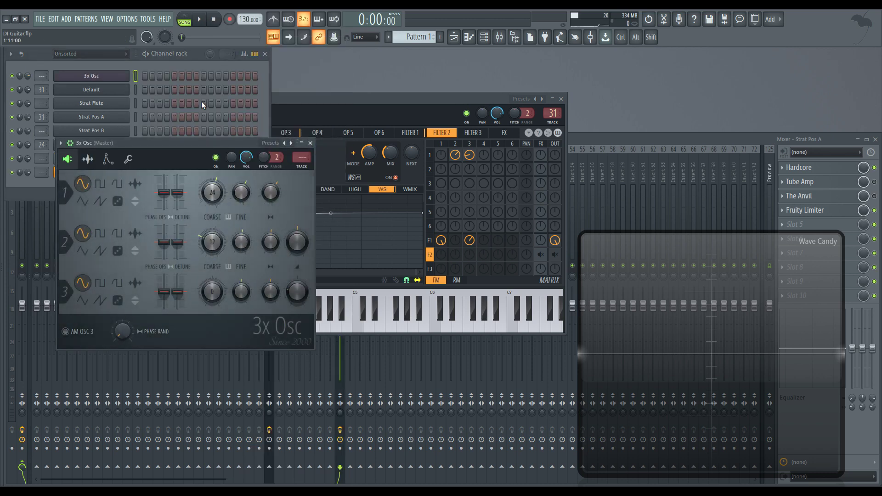
mouse_move(42, 76)
mouse_down()
mouse_move(42, 50)
mouse_move(42, 66)
mouse_move(42, 58)
mouse_up()
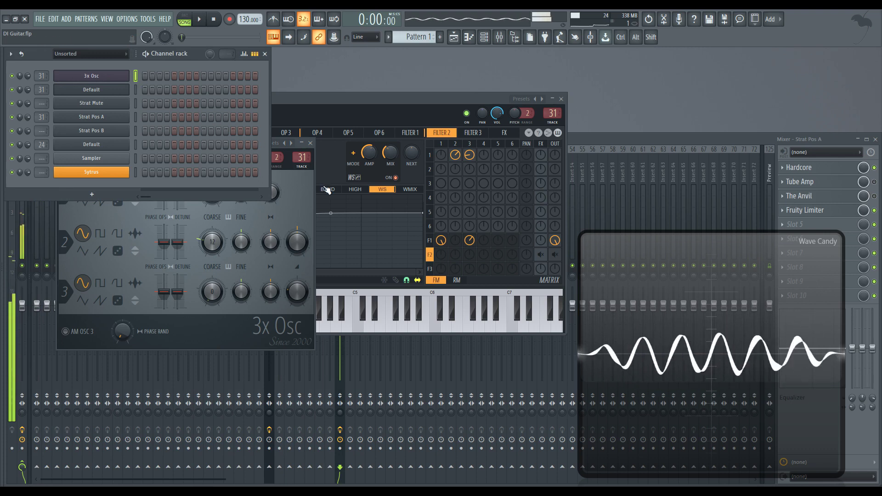
click(308, 191)
click(876, 173)
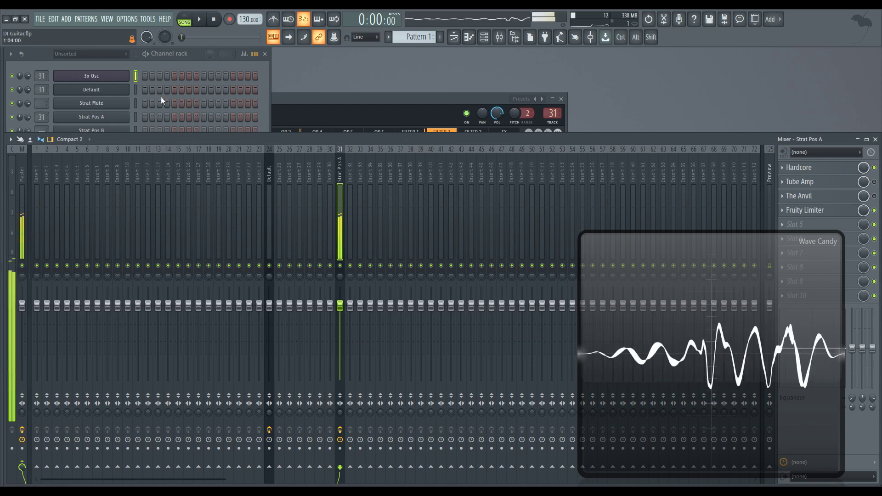
- In 3x Osc, set oscillator 1 to a triangle wave and oscillator 2 to a sawtooth, with oscillator 2's coarse pitch matching oscillator 1's
click(112, 78)
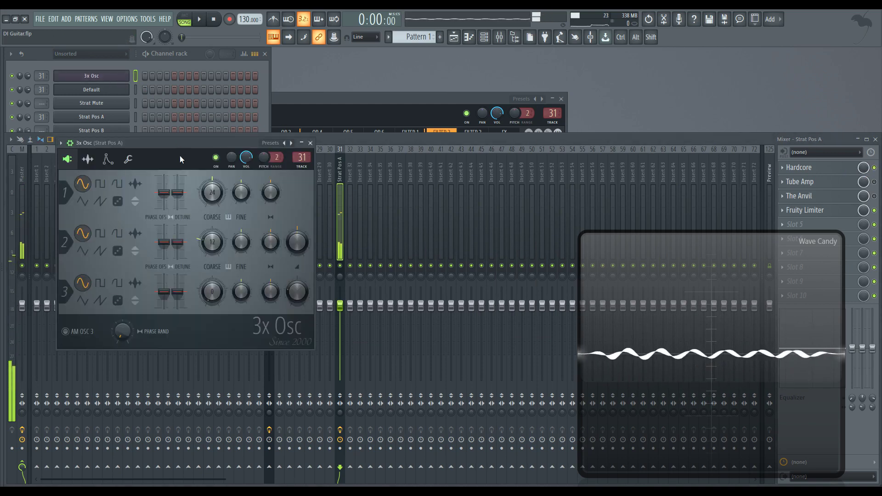
click(86, 202)
click(100, 251)
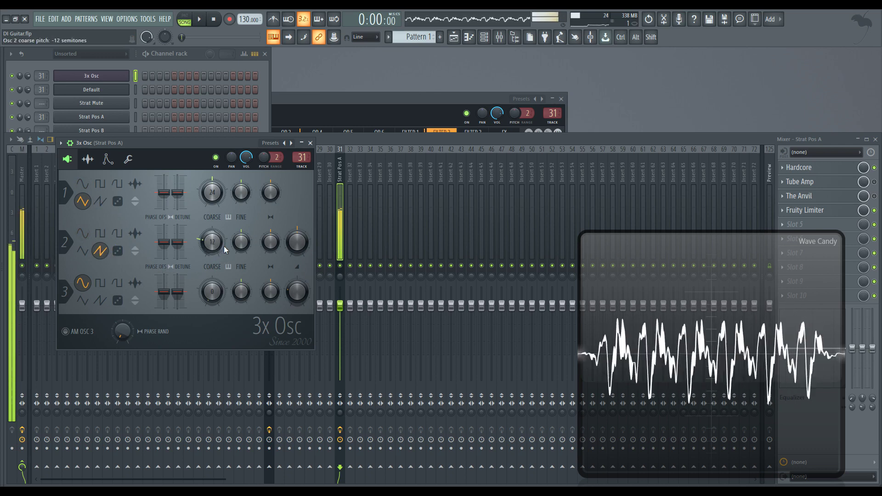
drag(212, 242, 212, 226)
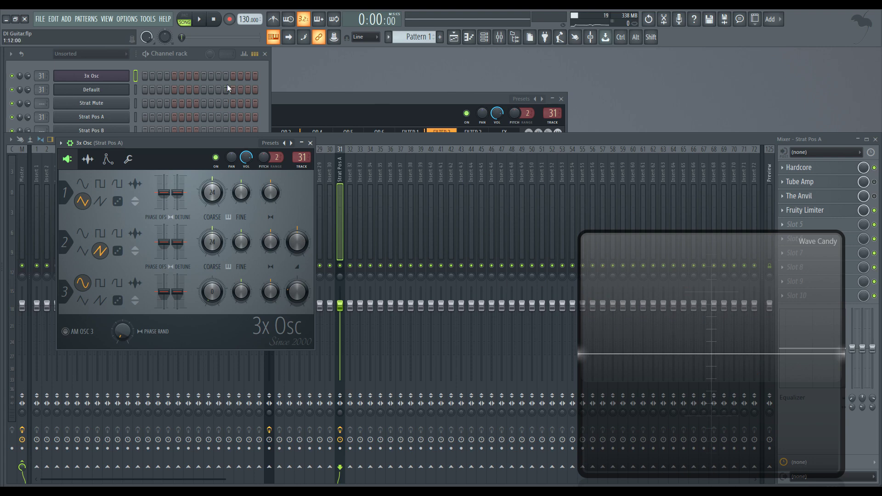
- View operator 1 of the Default Sytrus patch on track 31, and return to the 3x Osc oscillator settings for comparison
click(194, 59)
click(124, 89)
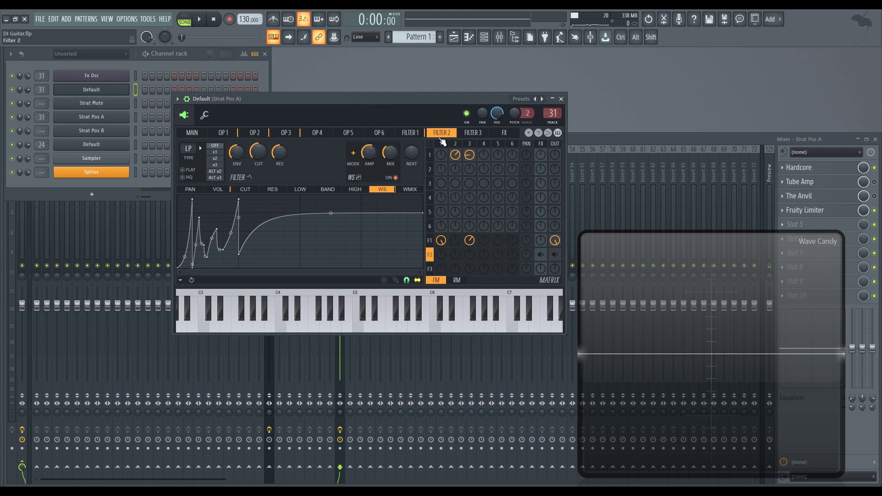
click(224, 132)
click(92, 75)
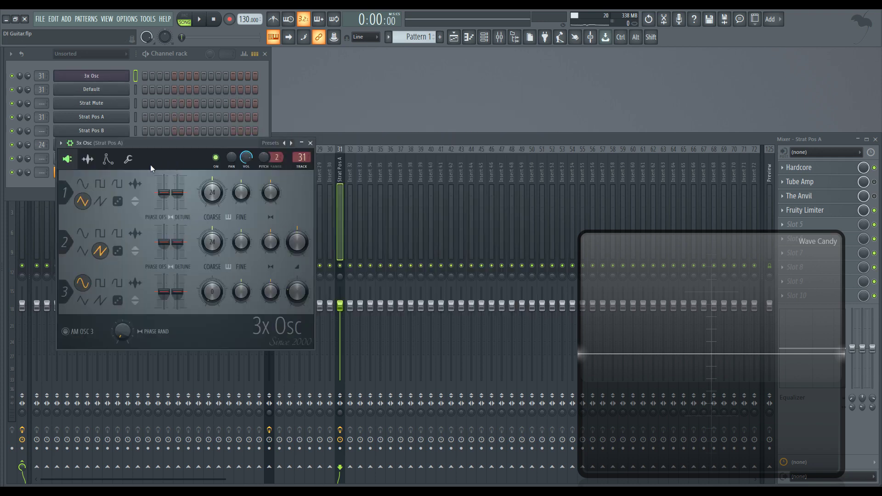